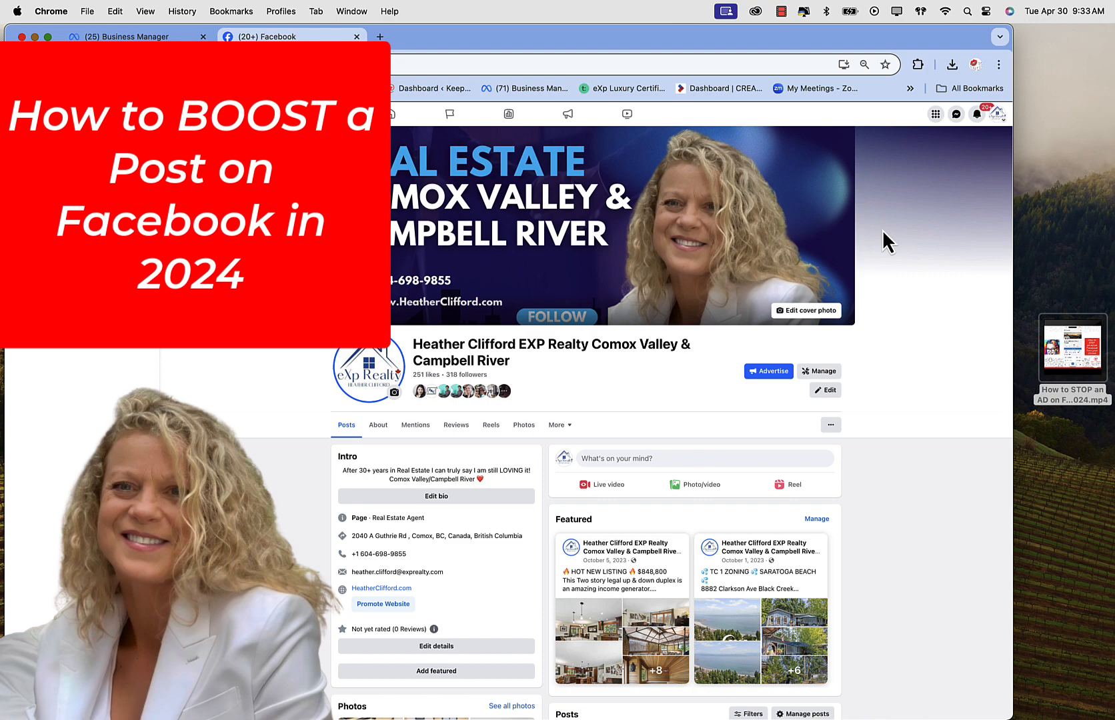
# Step: Scroll down past the cover photo to the April market update video post
pyautogui.scroll(-3, 703, 348)
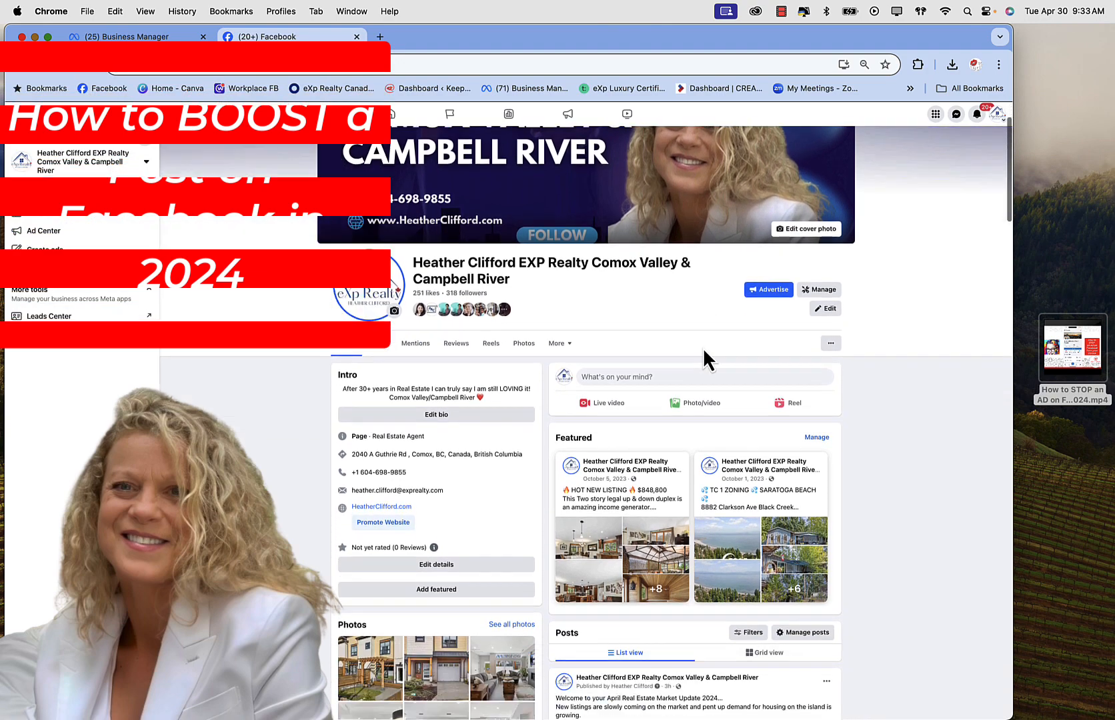
pyautogui.scroll(-10, 703, 347)
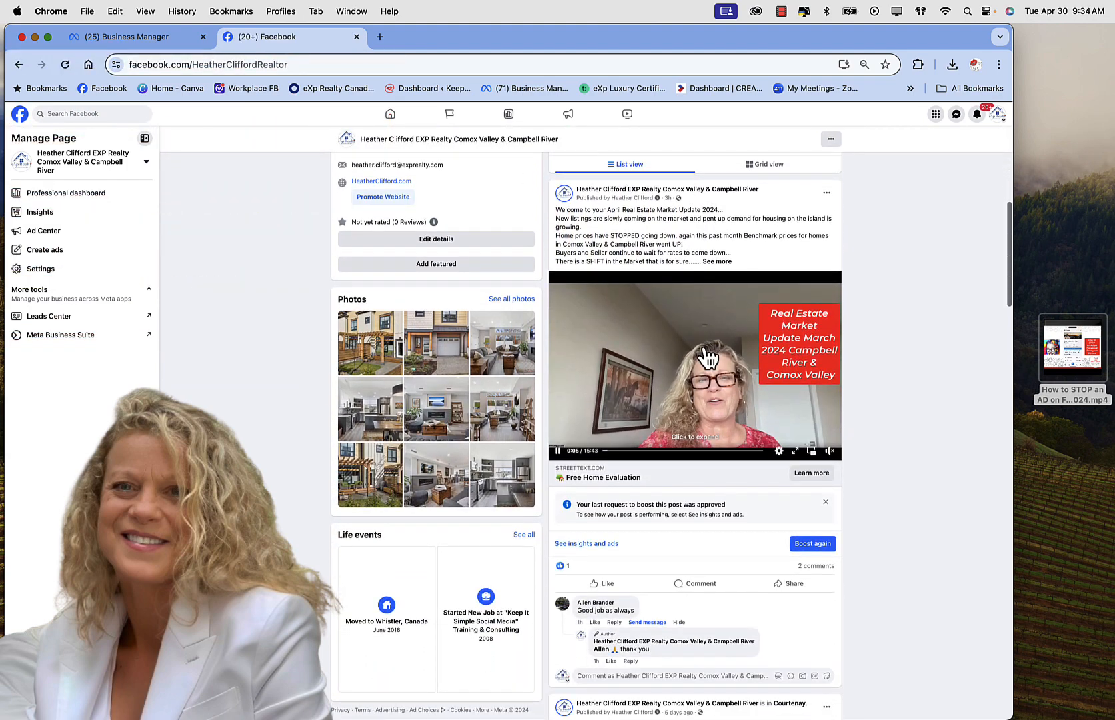
# Step: Pause the market update video, open its Free Home Evaluation link in a new tab, and return to Facebook
pyautogui.click(558, 452)
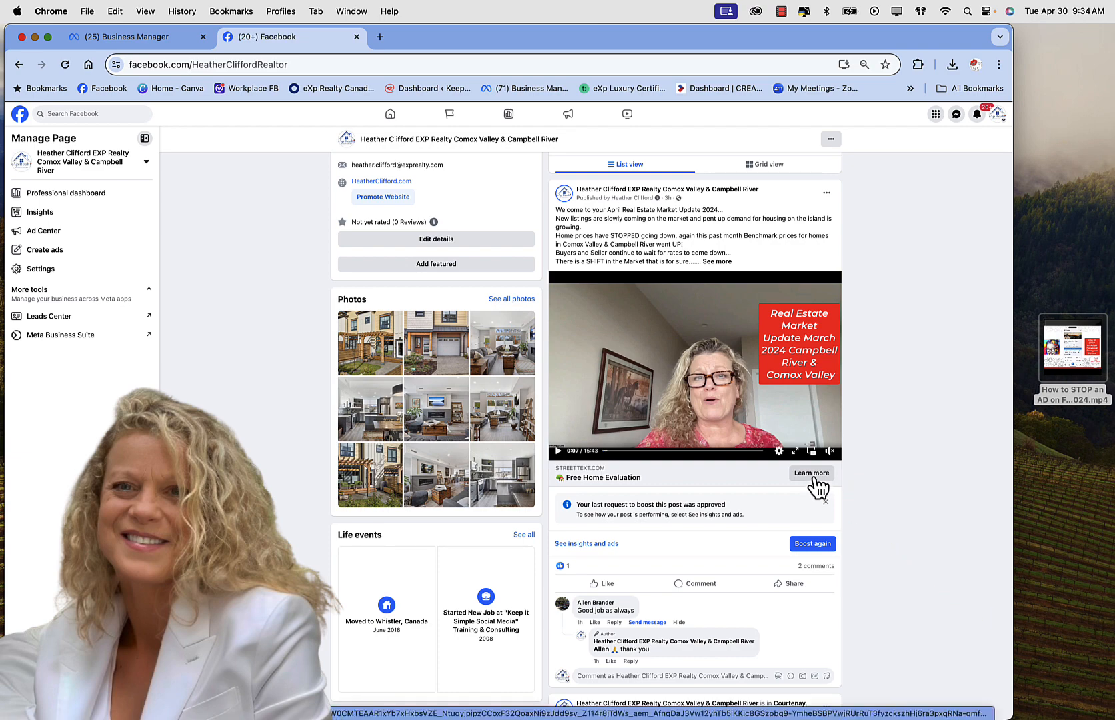
pyautogui.click(590, 478)
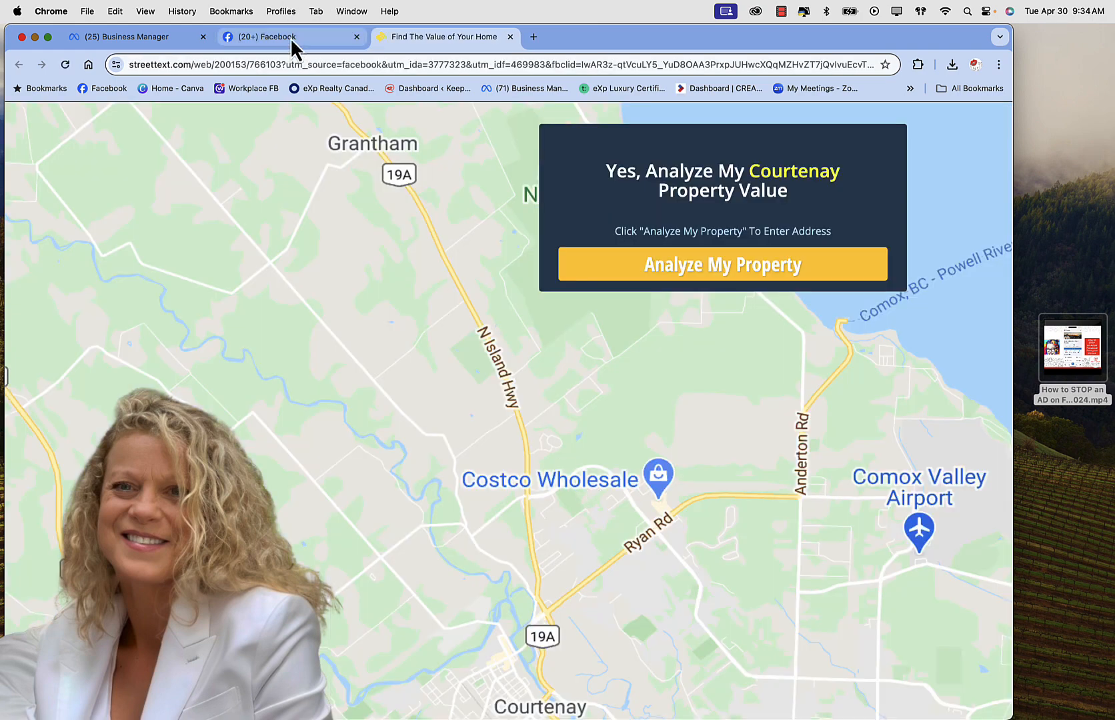
pyautogui.click(290, 37)
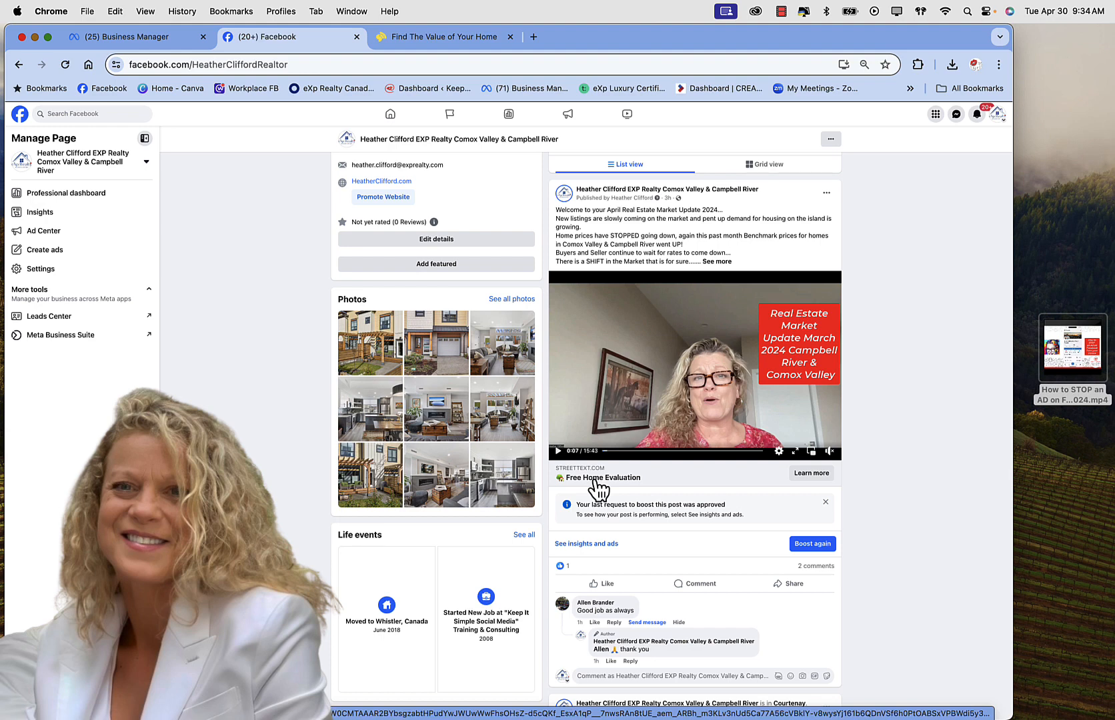
# Step: Expand the $725,000 Courtenay townhome post's full description and select its caption text
pyautogui.scroll(-10, 598, 488)
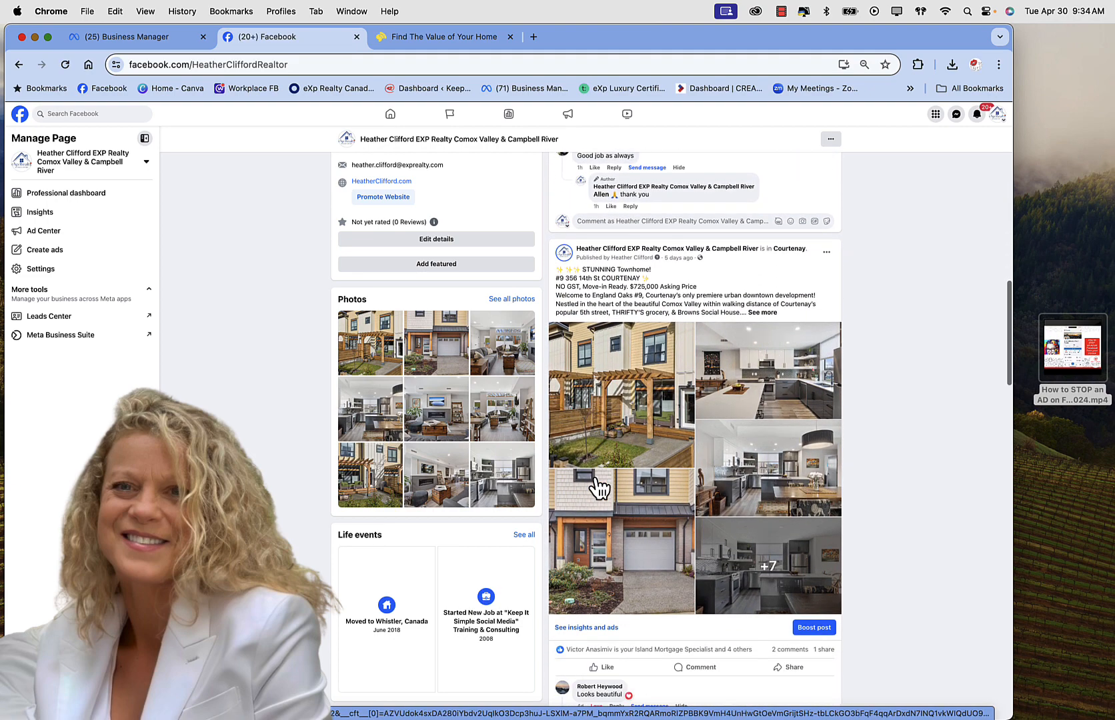
pyautogui.click(766, 312)
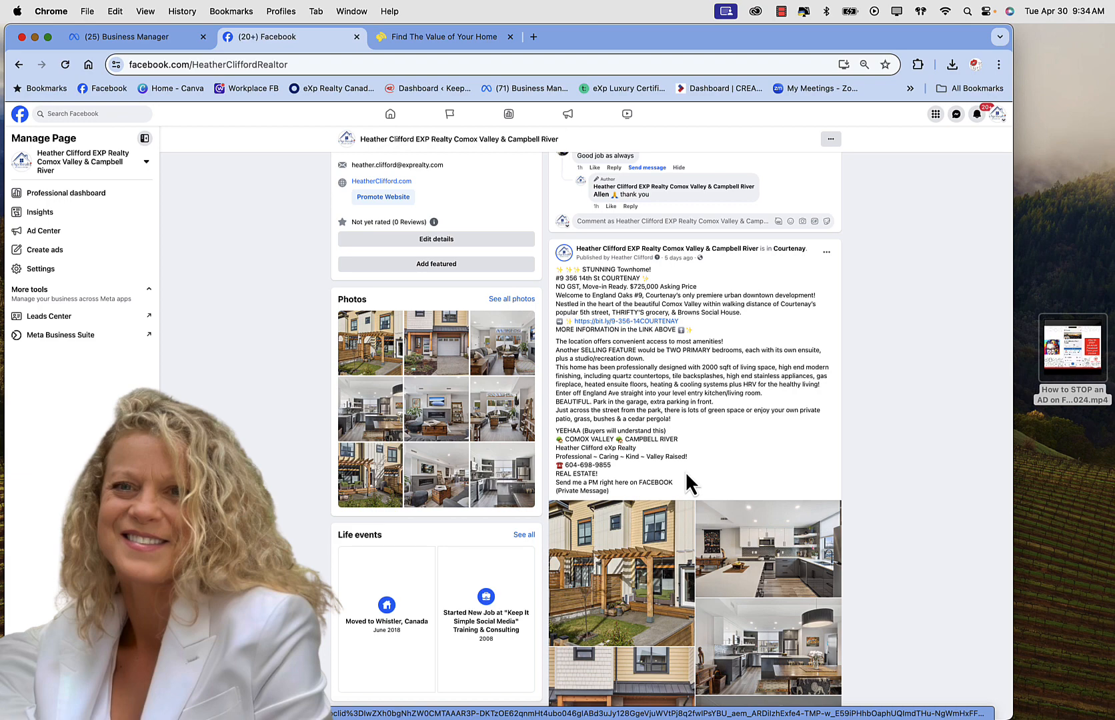
pyautogui.scroll(-2, 685, 470)
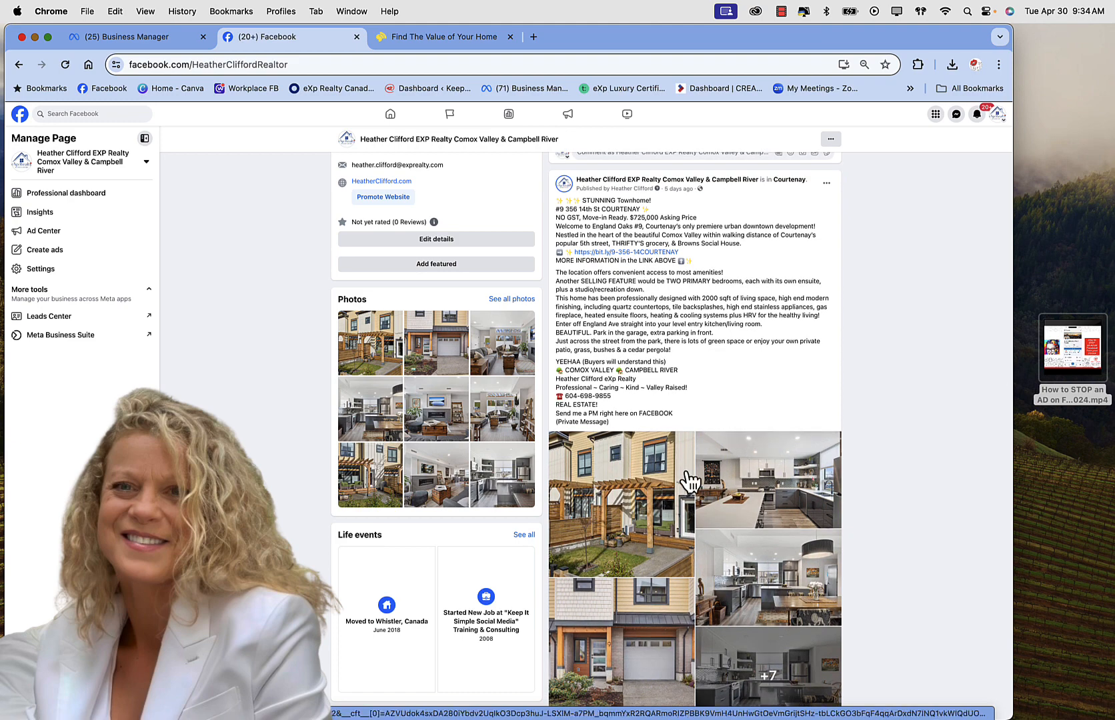
pyautogui.moveTo(619, 423); pyautogui.dragTo(555, 199)
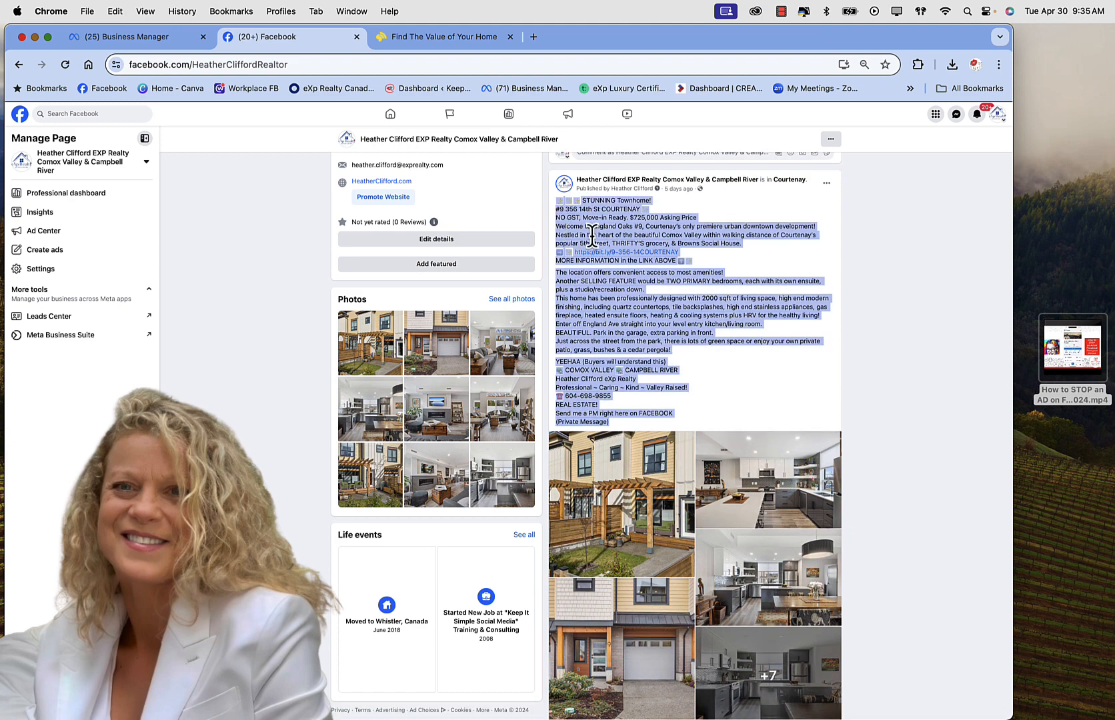
pyautogui.click(626, 544)
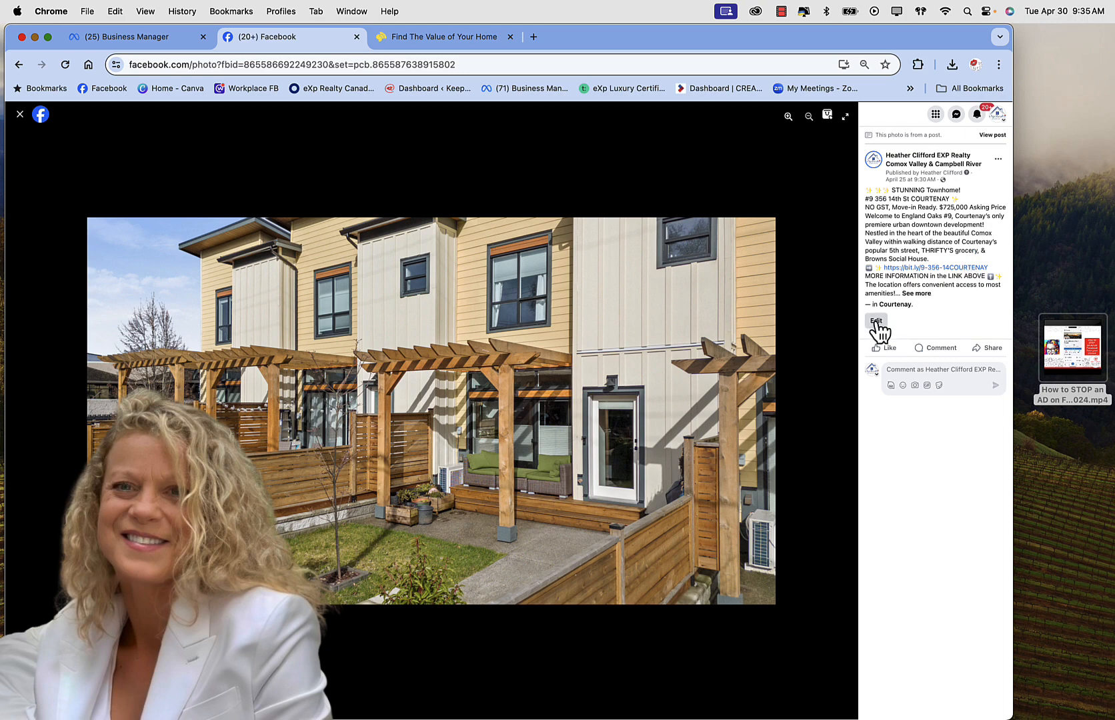
pyautogui.click(843, 412)
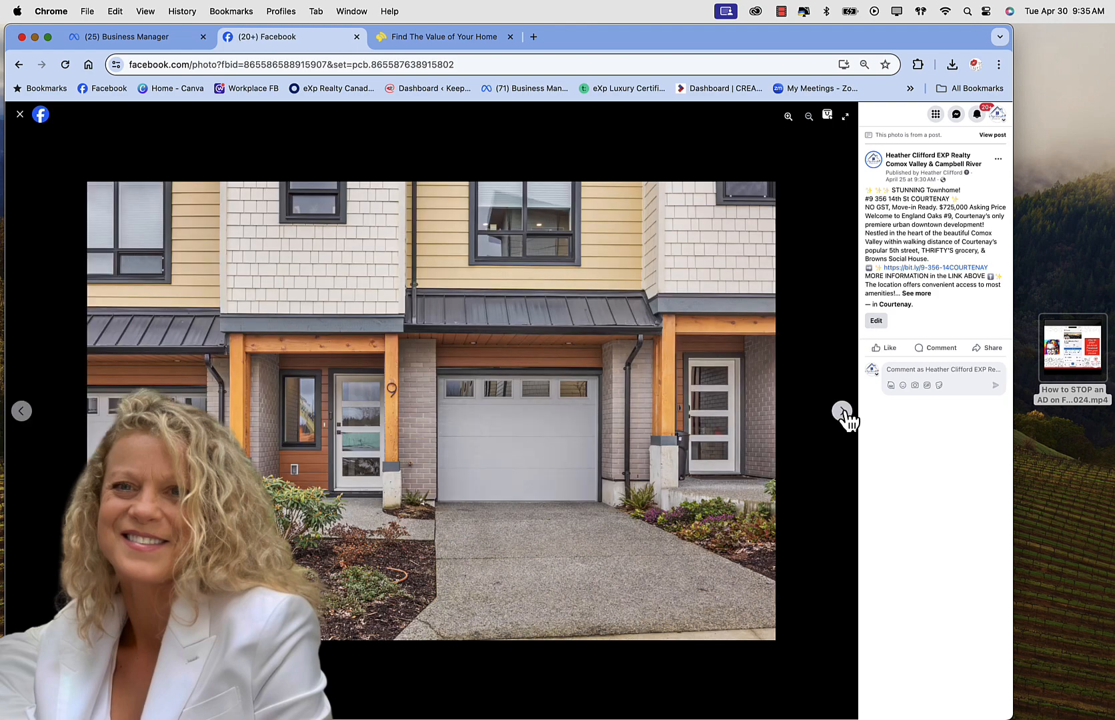
pyautogui.click(843, 412)
pyautogui.click(842, 413)
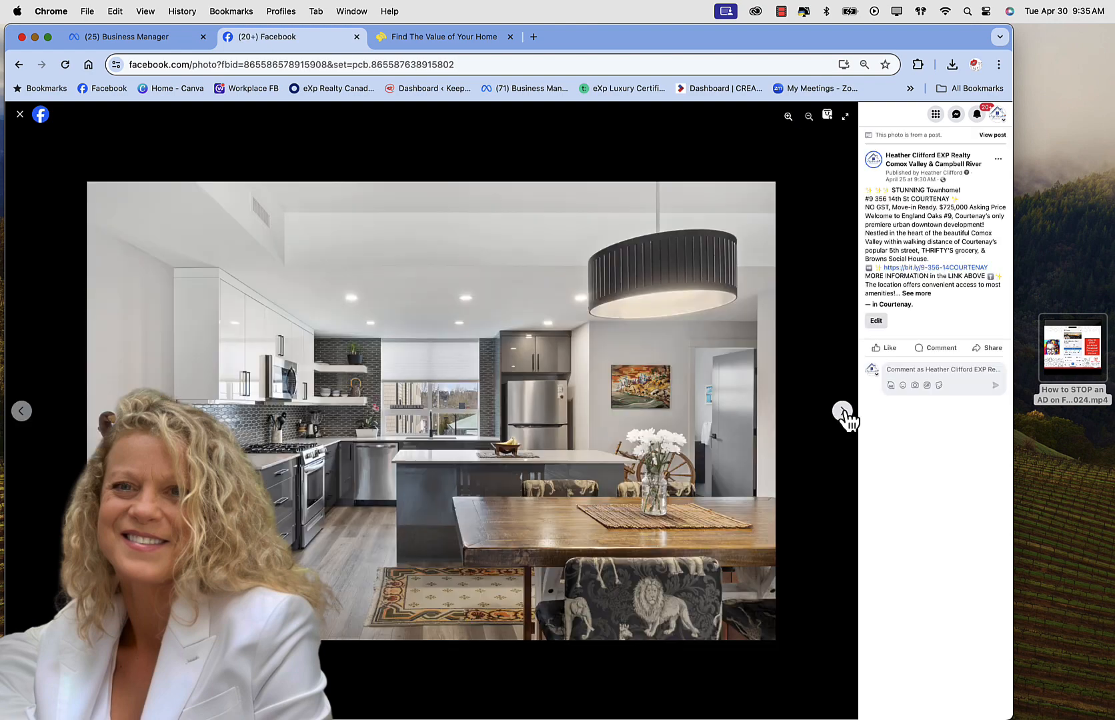
pyautogui.click(843, 413)
pyautogui.click(843, 413)
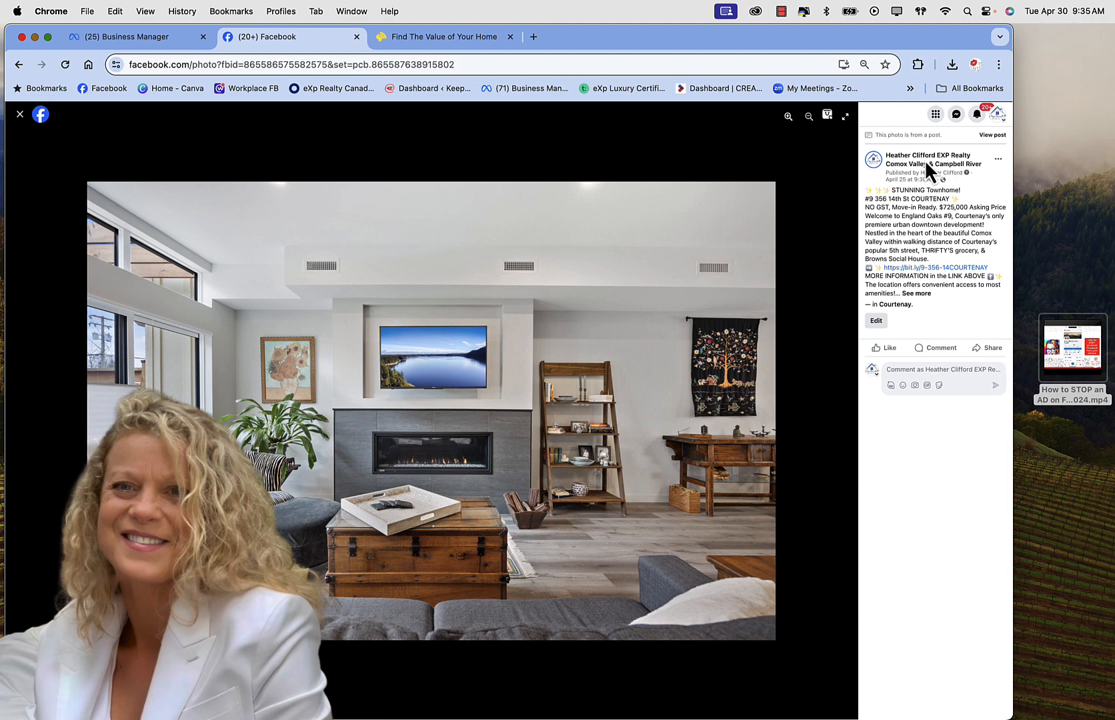
pyautogui.click(904, 163)
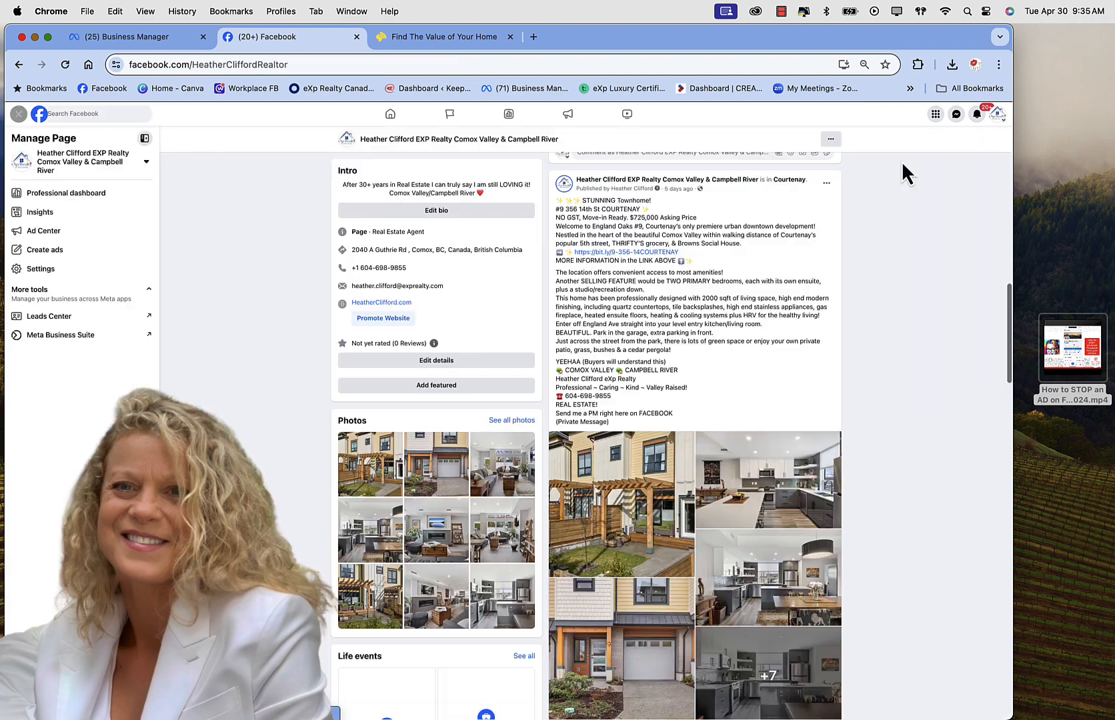
# Step: Start a boost for the STUNNING Townhome listing post, bringing up its C$80, 10-day ad form
pyautogui.scroll(-5, 693, 366)
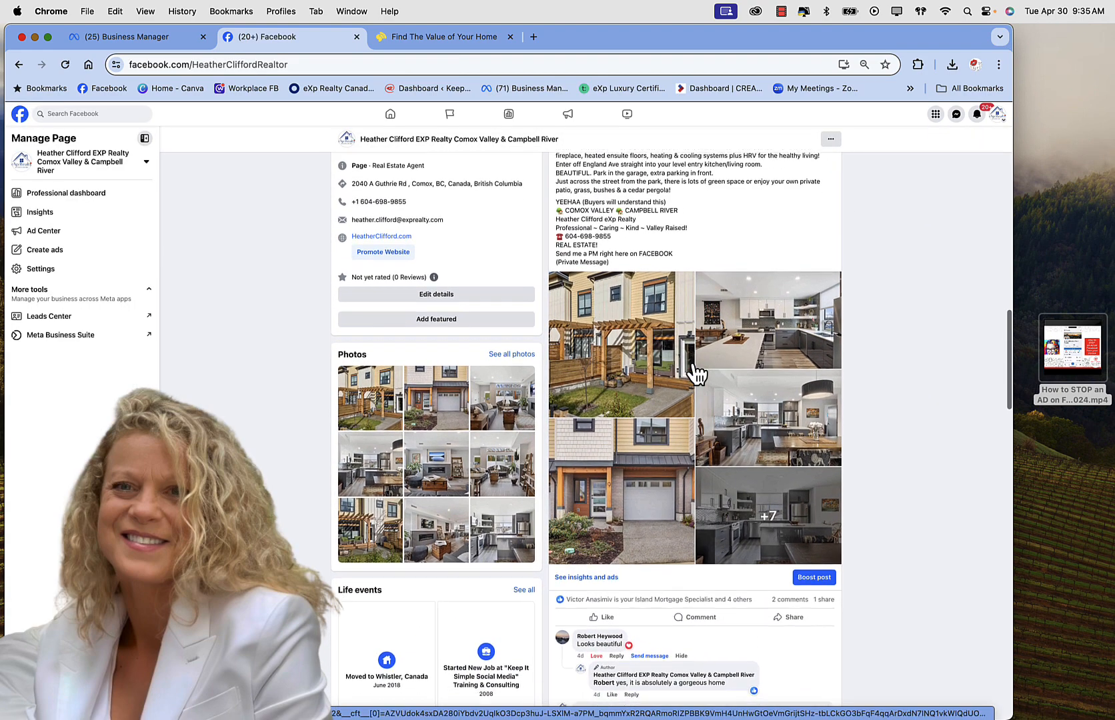
pyautogui.scroll(-5, 693, 370)
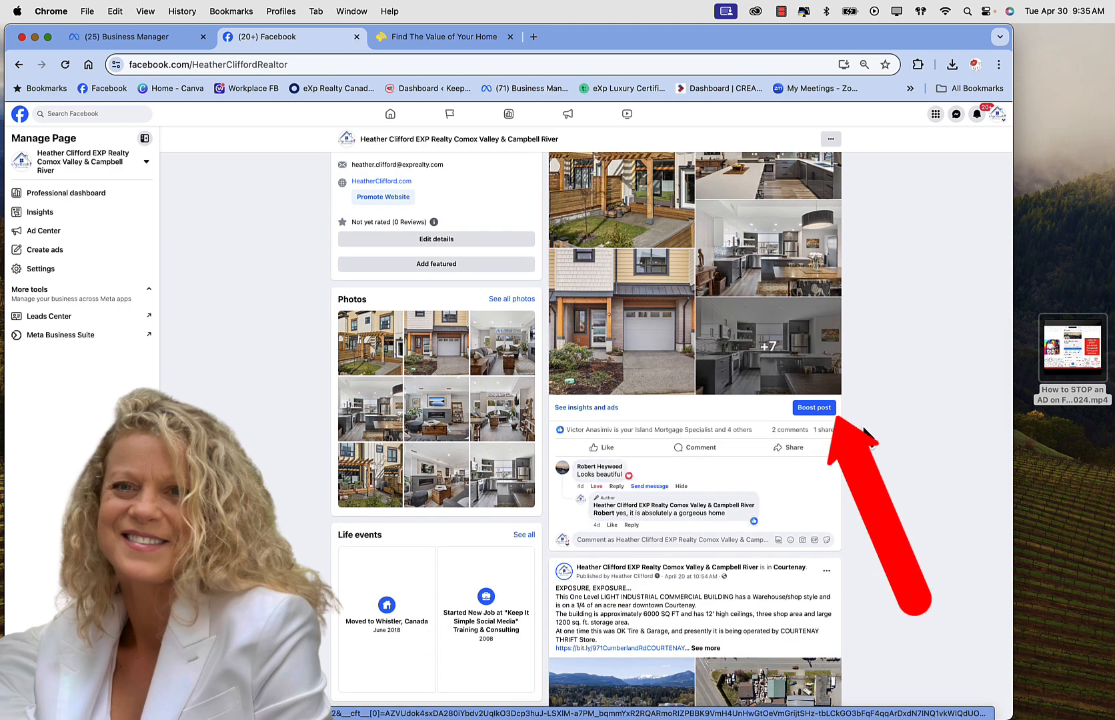
pyautogui.click(815, 408)
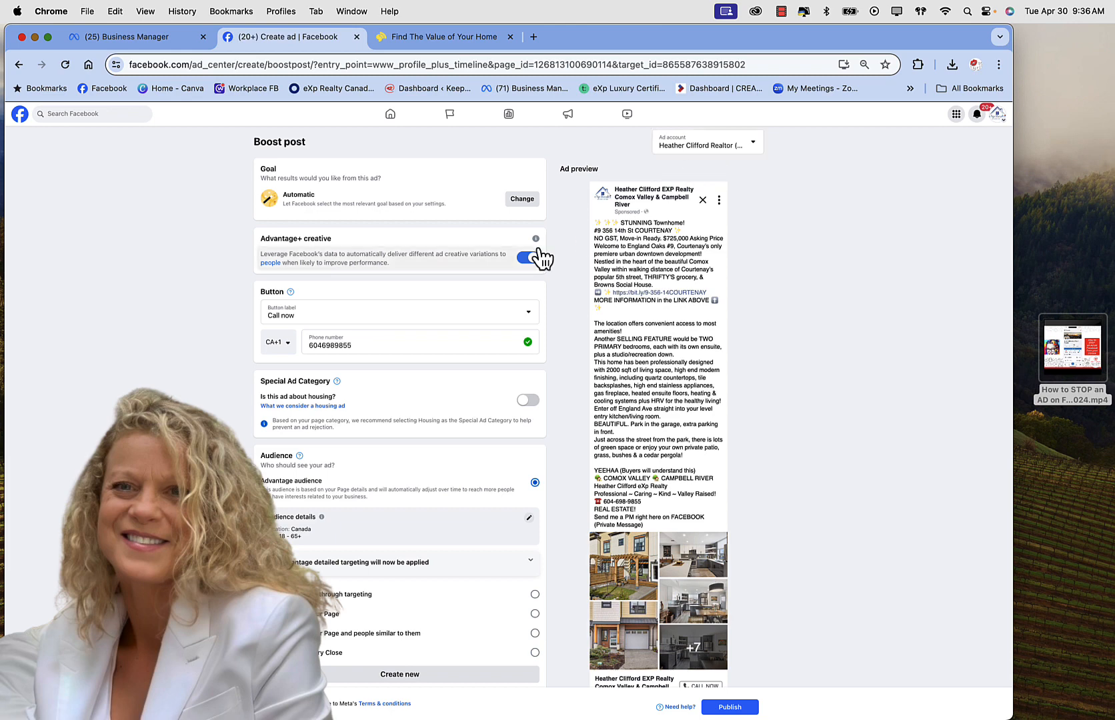
# Step: Set the townhome ad's call-to-action button label to No button
pyautogui.scroll(-1, 538, 252)
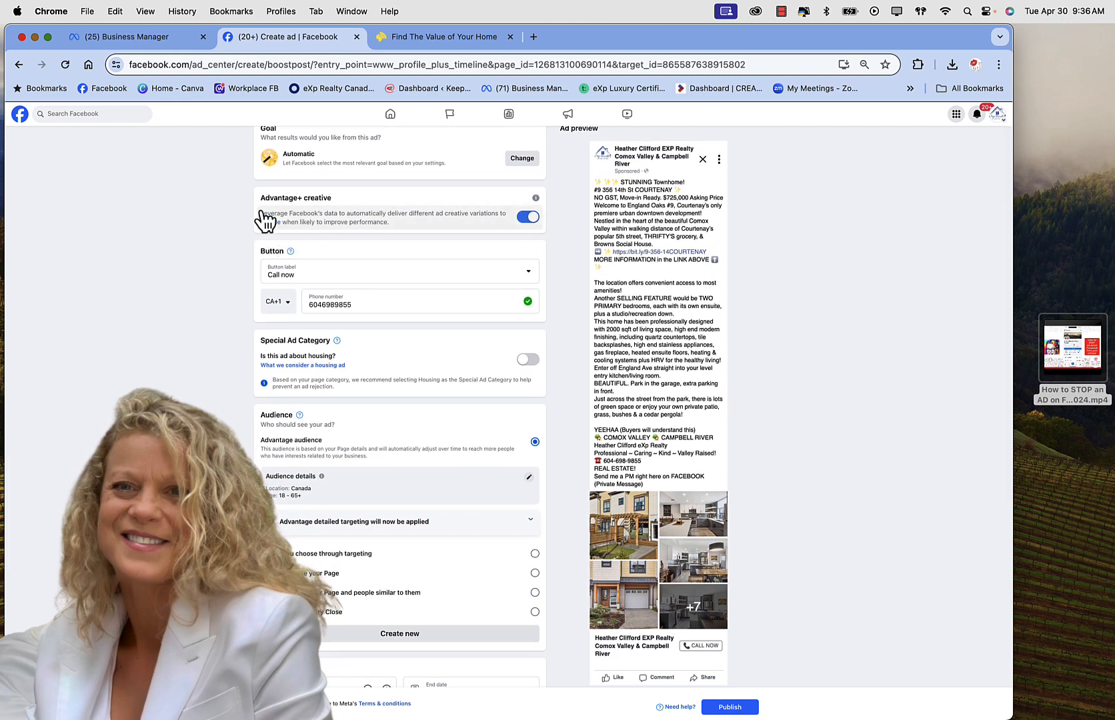
pyautogui.click(530, 279)
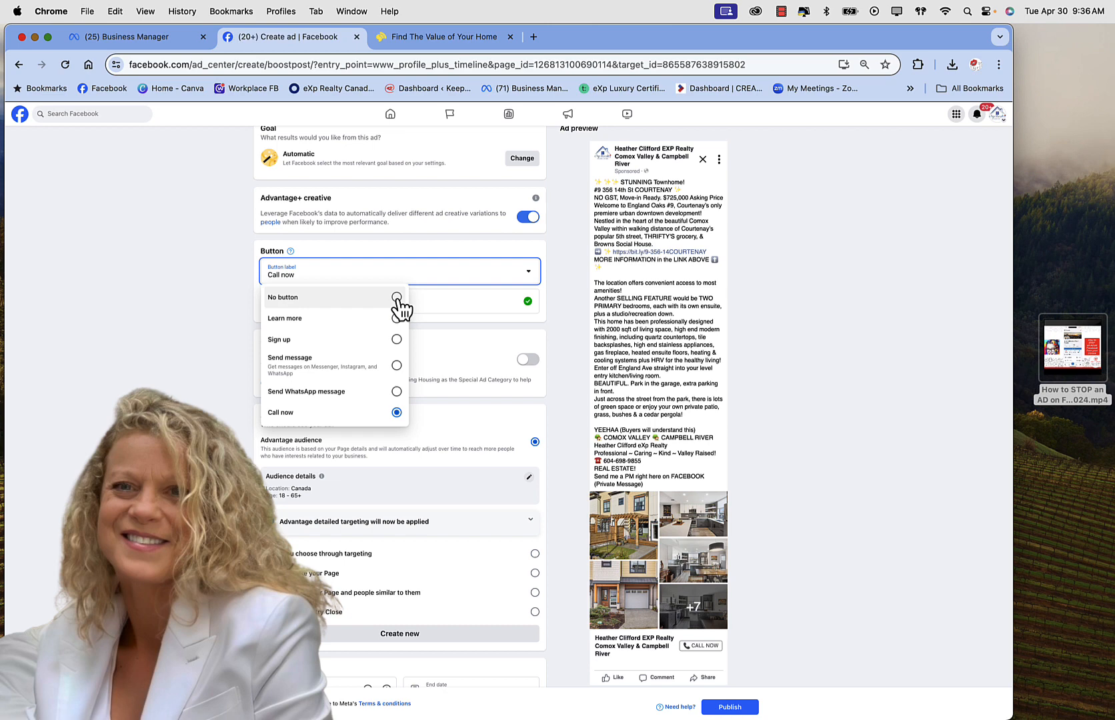
pyautogui.click(397, 299)
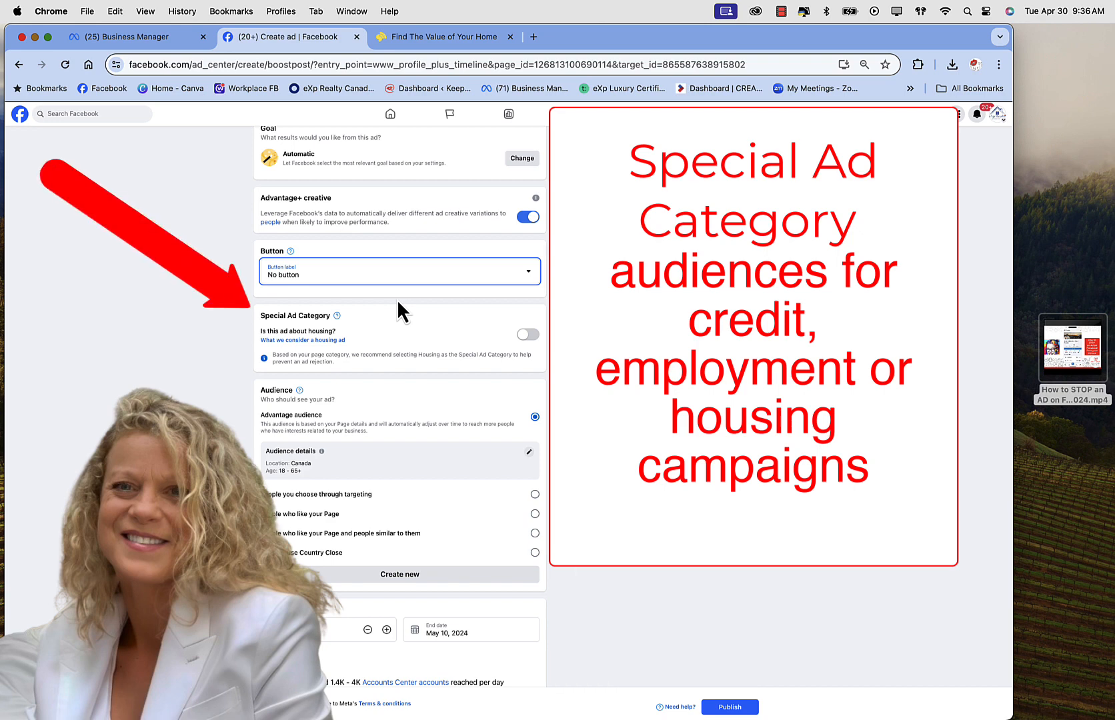
# Step: Review what counts as a housing ad, then mark the ad as about housing so its category is Housing
pyautogui.click(338, 340)
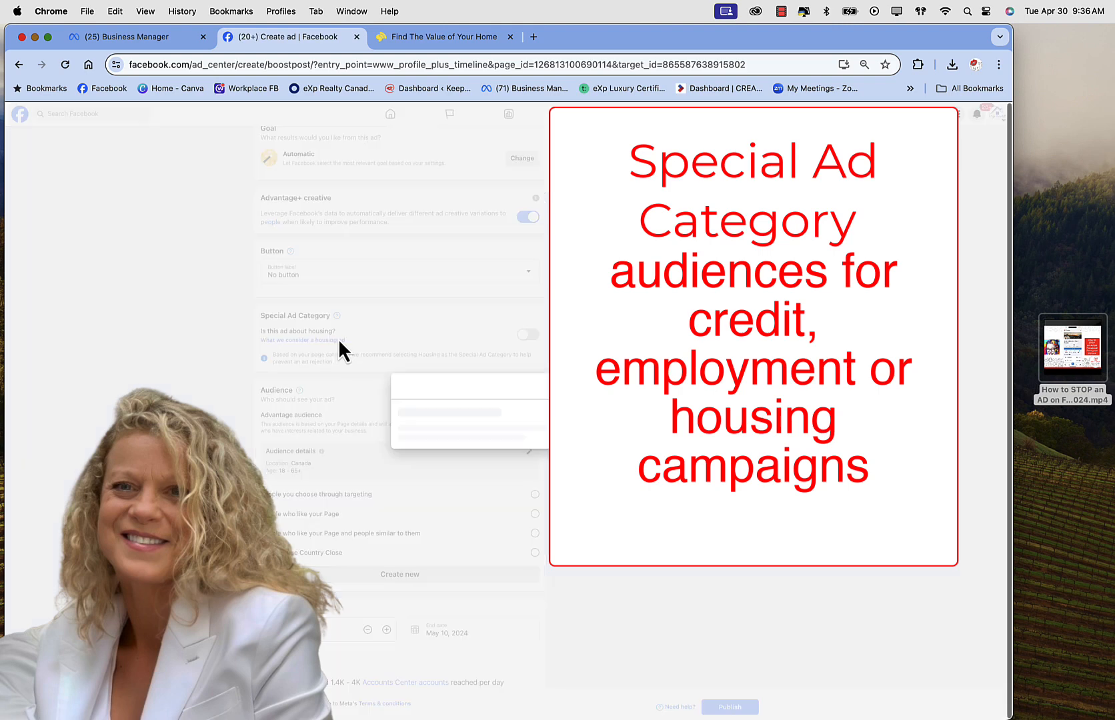
pyautogui.scroll(-1, 515, 440)
pyautogui.scroll(1, 515, 440)
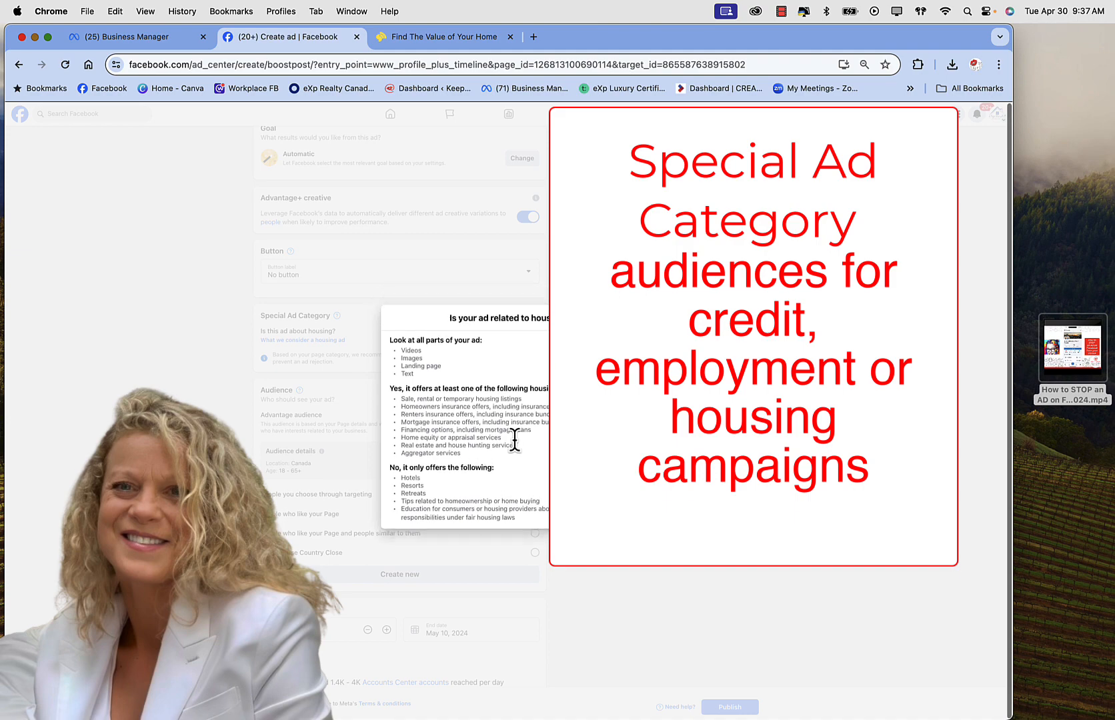
pyautogui.click(620, 312)
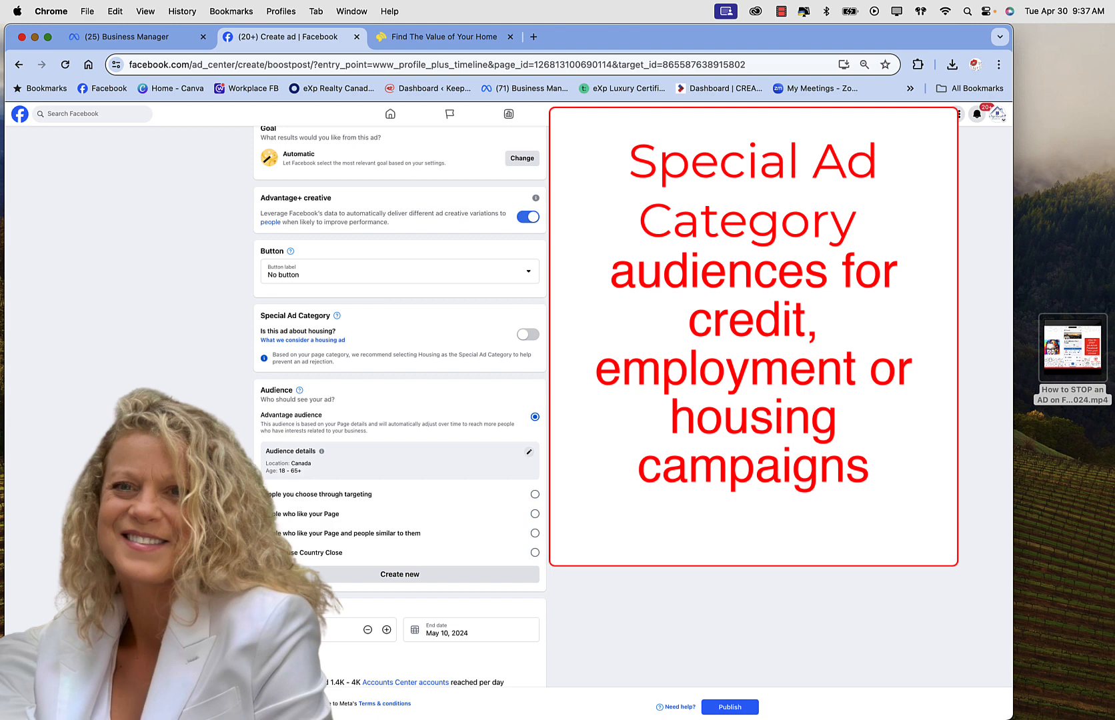
pyautogui.click(530, 336)
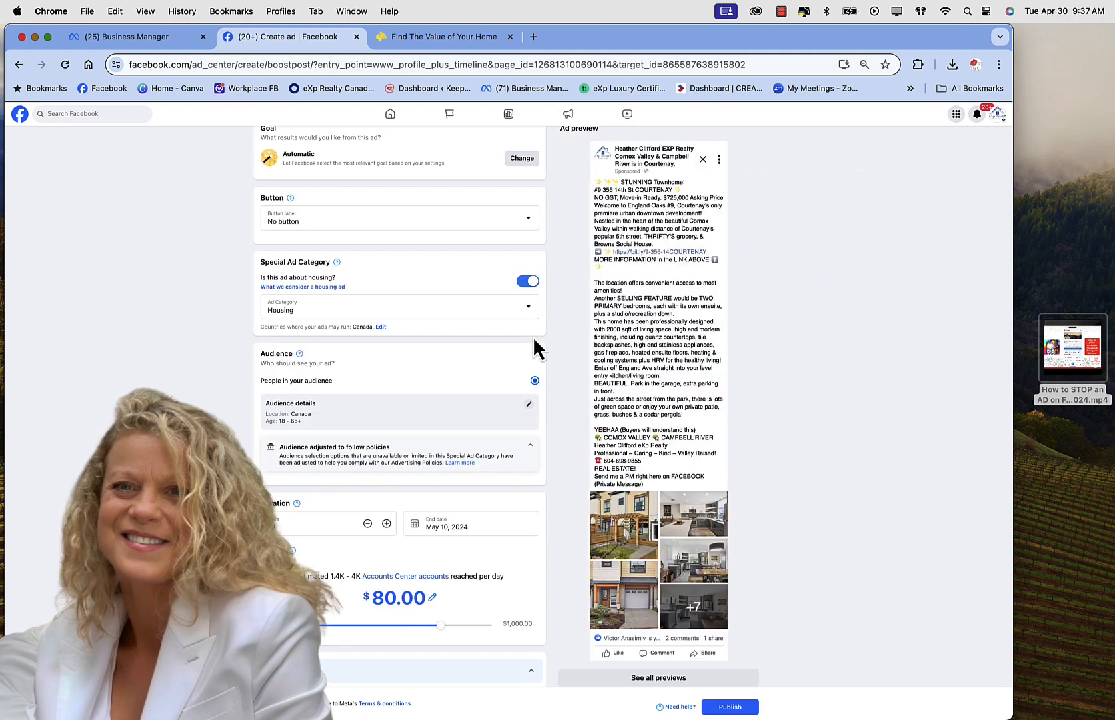
# Step: Open the Edit audience dialog from the Audience details section
pyautogui.scroll(-2, 534, 339)
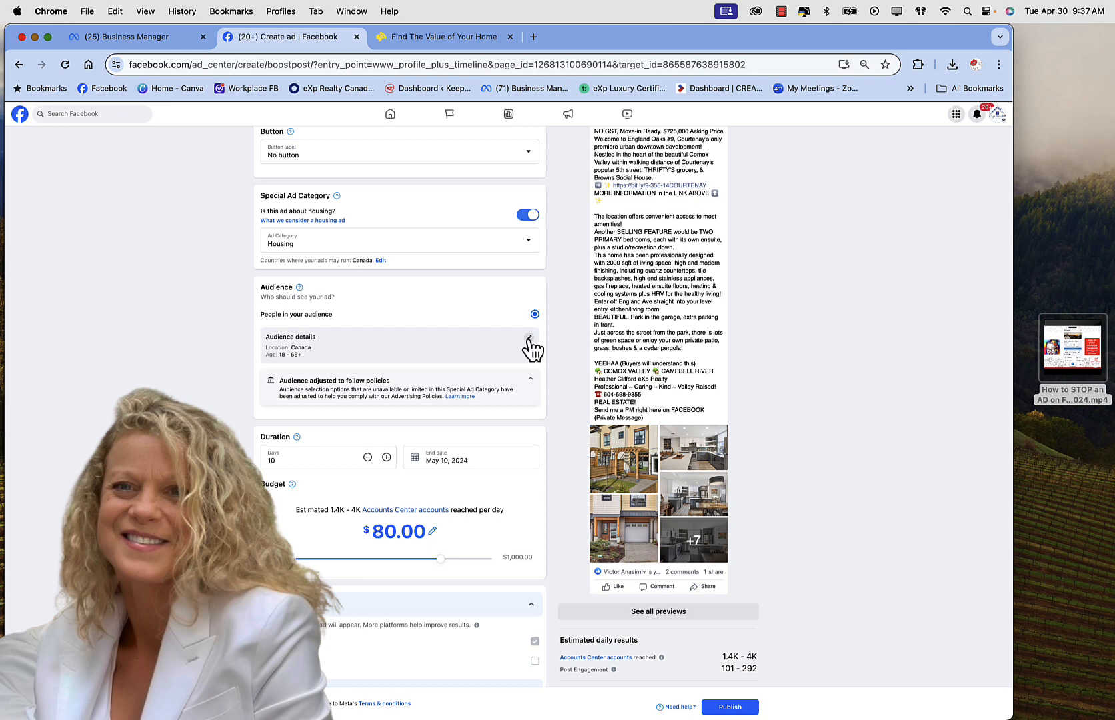
pyautogui.click(528, 339)
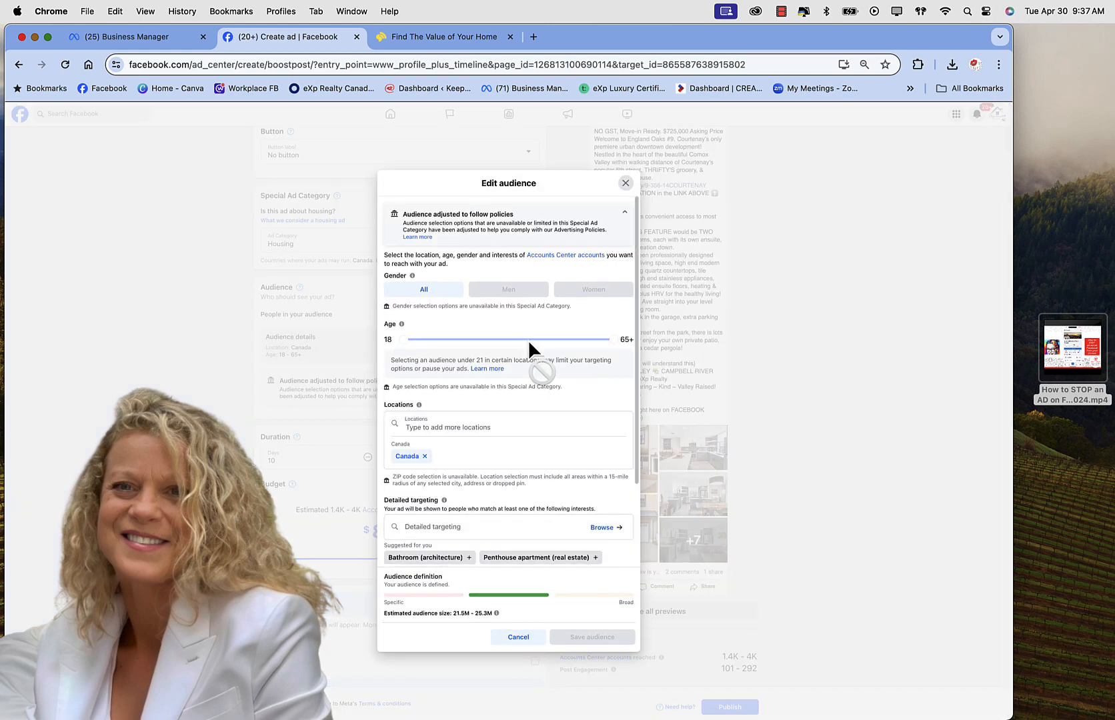
# Step: Add Calgary, Vancouver and Pemberton as audience locations
pyautogui.click(439, 427)
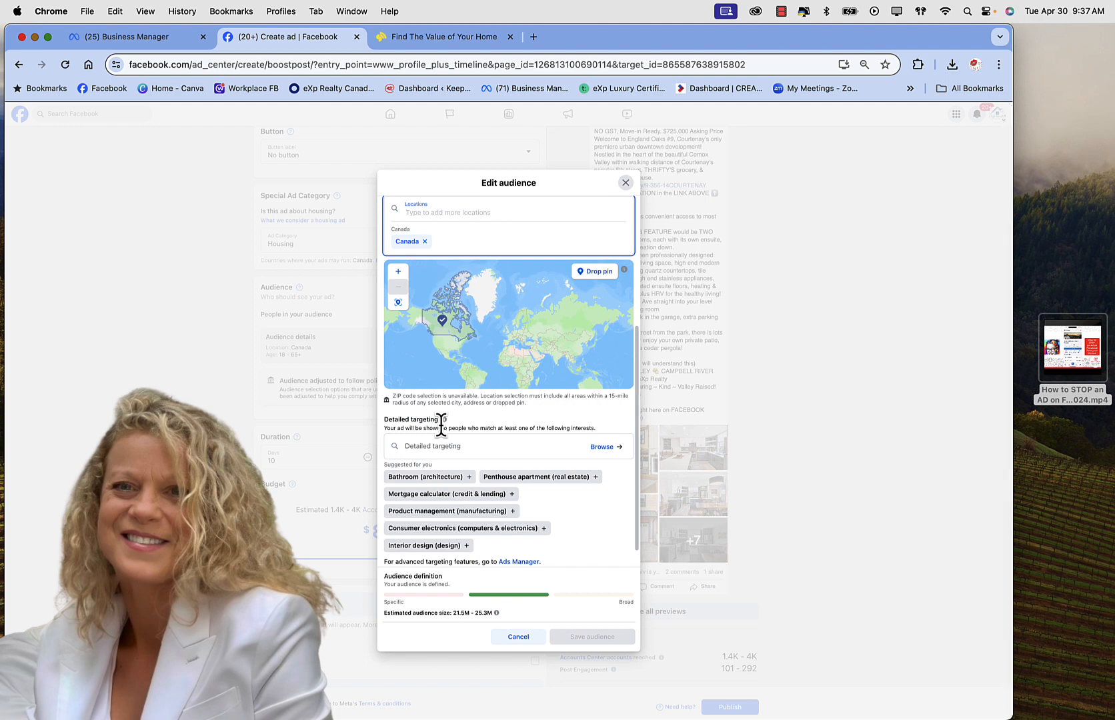
pyautogui.write('Calgary')
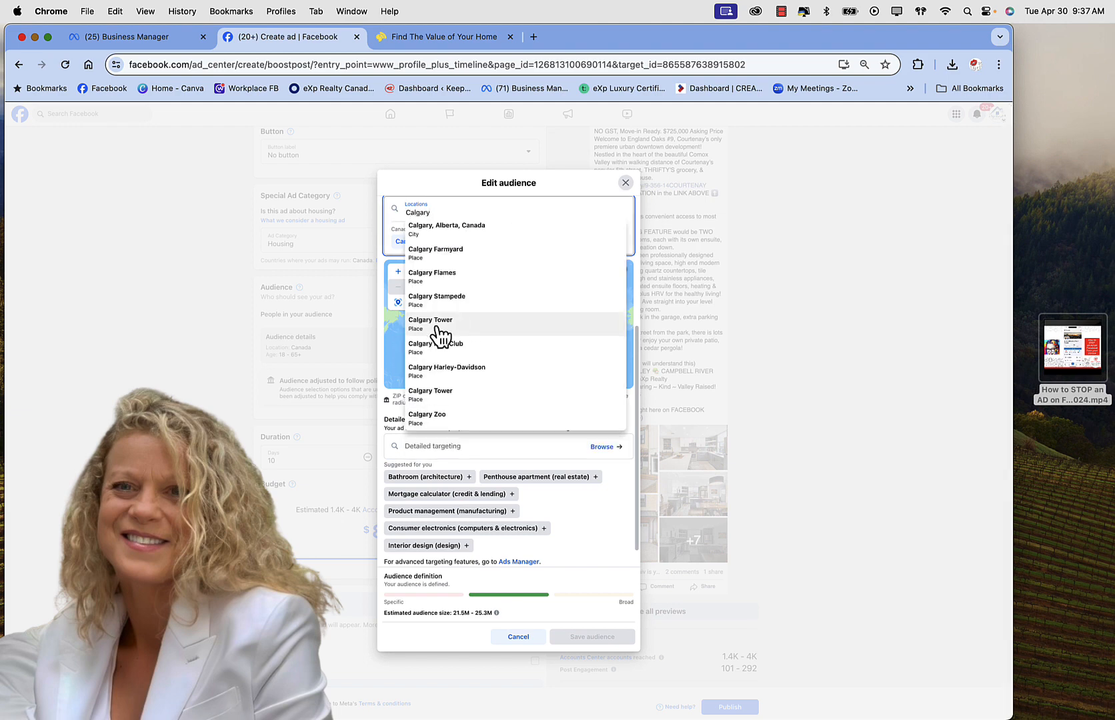
pyautogui.click(489, 228)
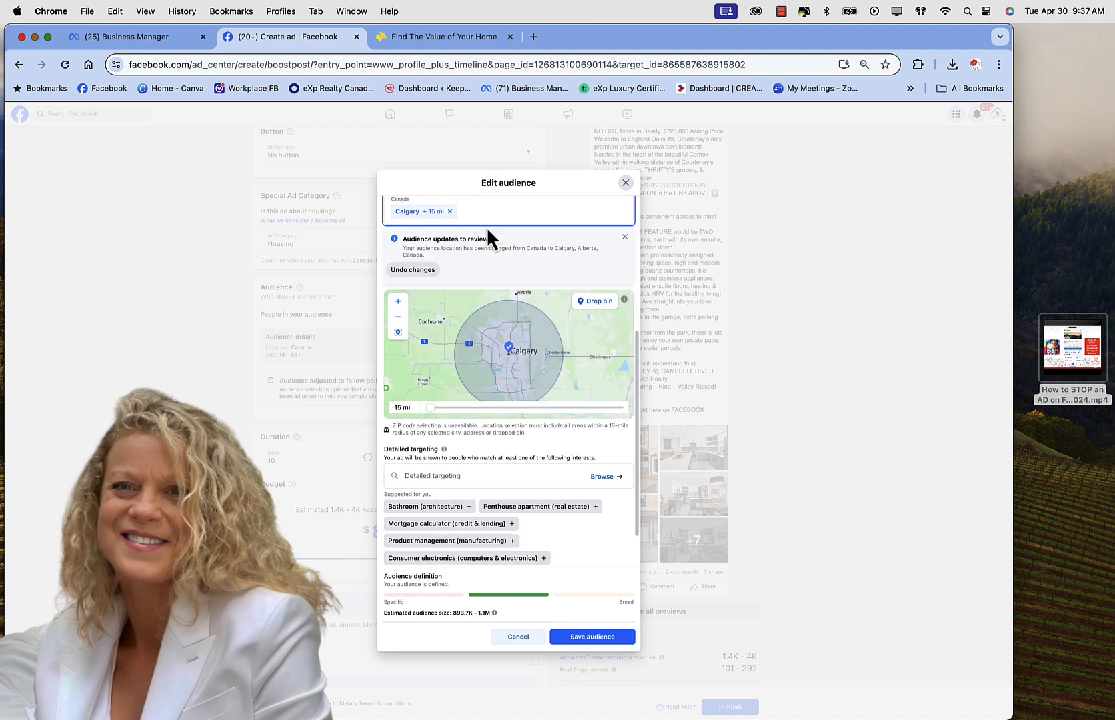
pyautogui.write('vancouver')
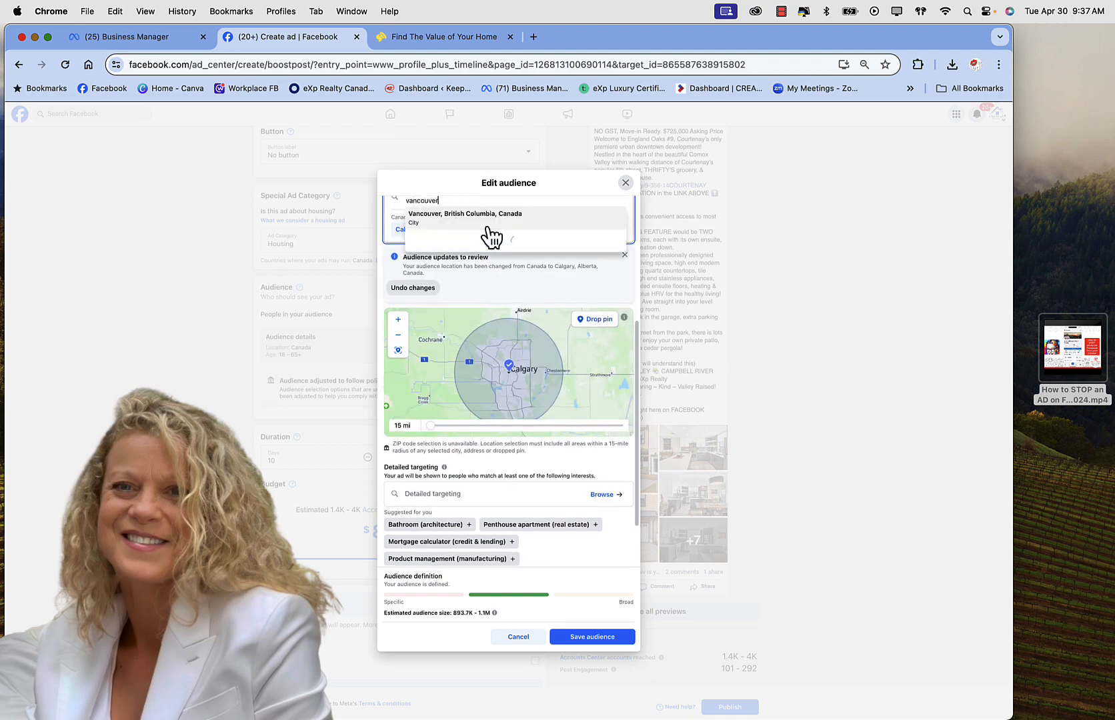
pyautogui.click(487, 219)
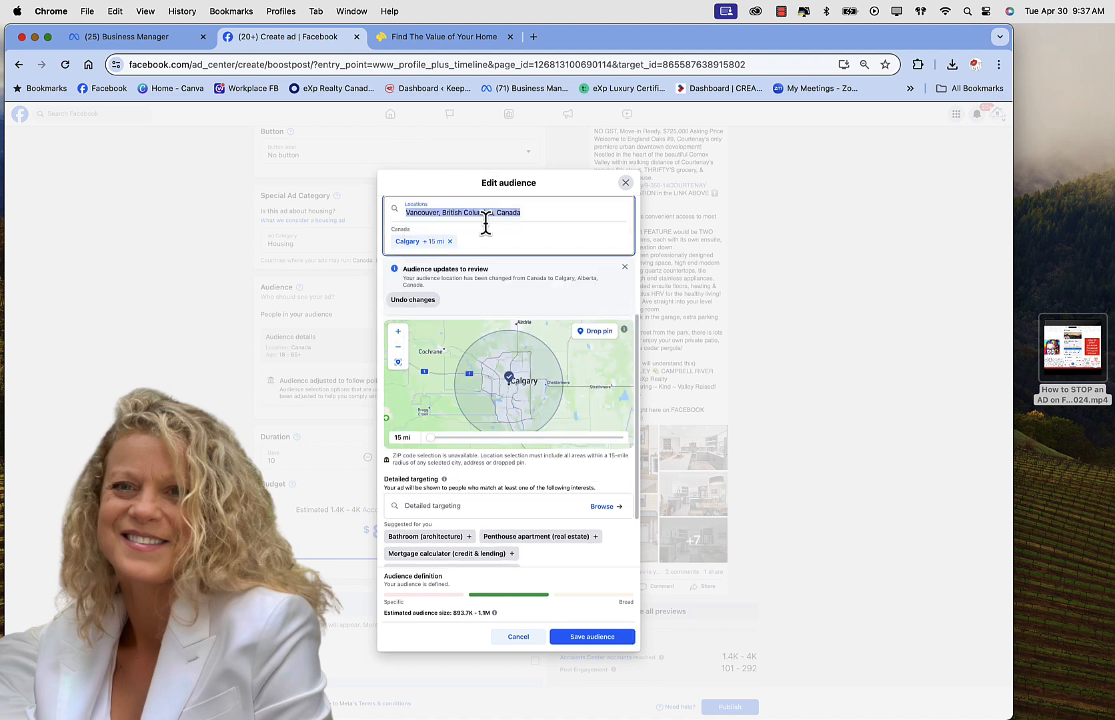
pyautogui.write('pemberto')
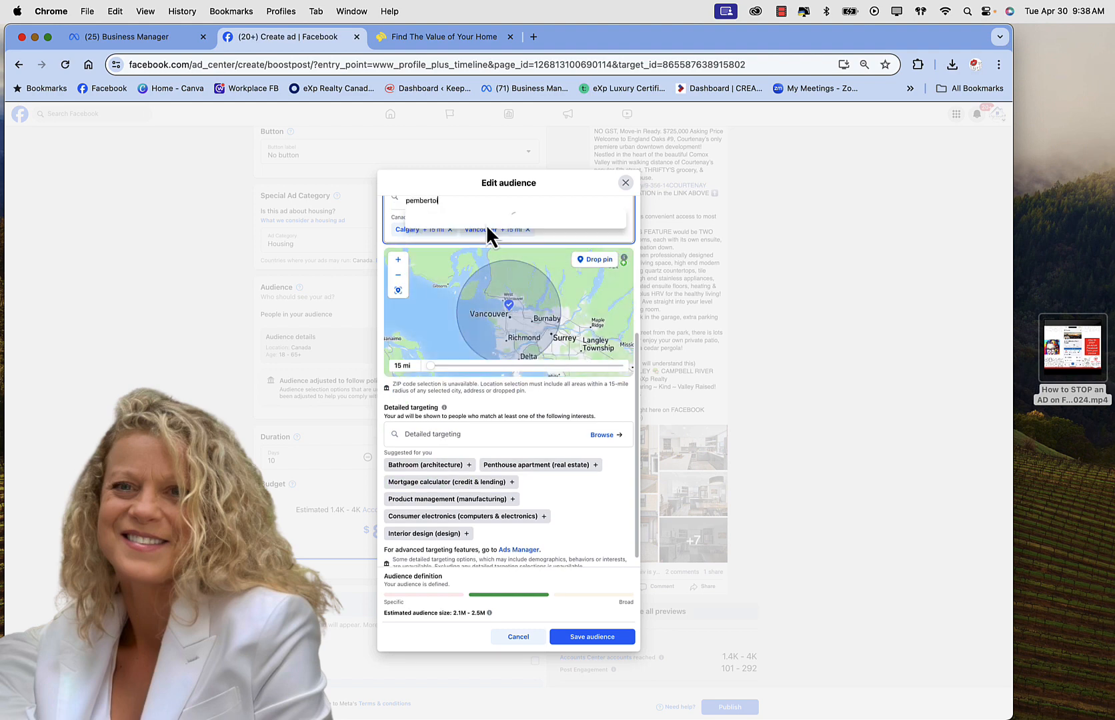
pyautogui.write('in')
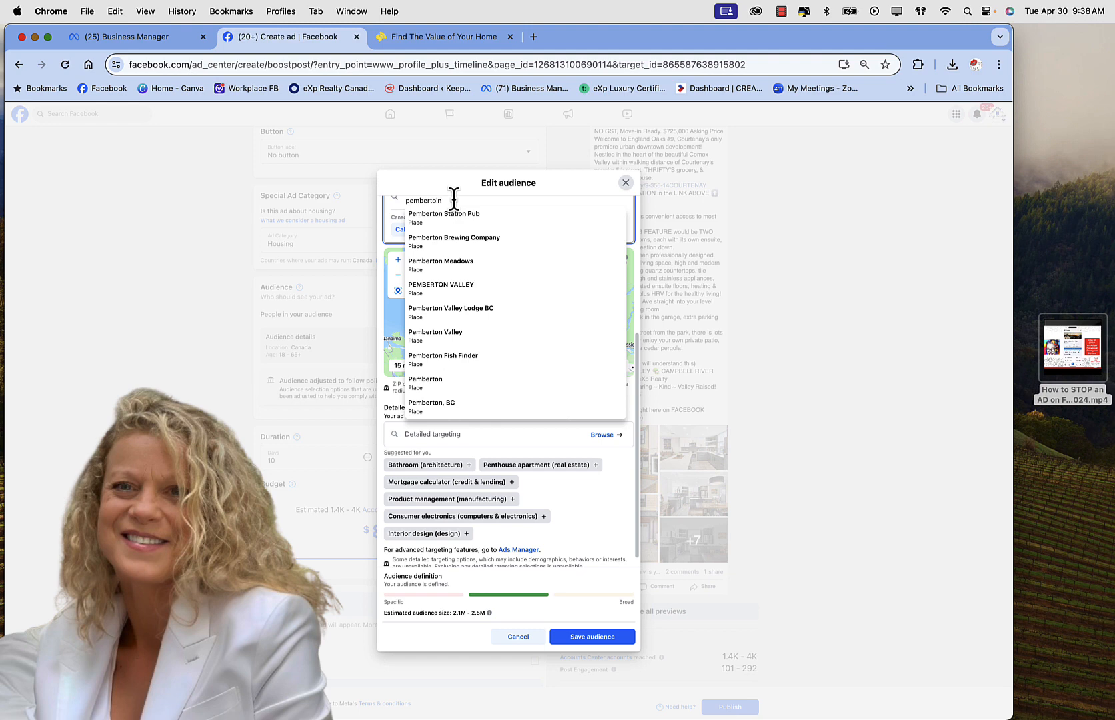
pyautogui.press('BackSpace')
pyautogui.press('BackSpace')
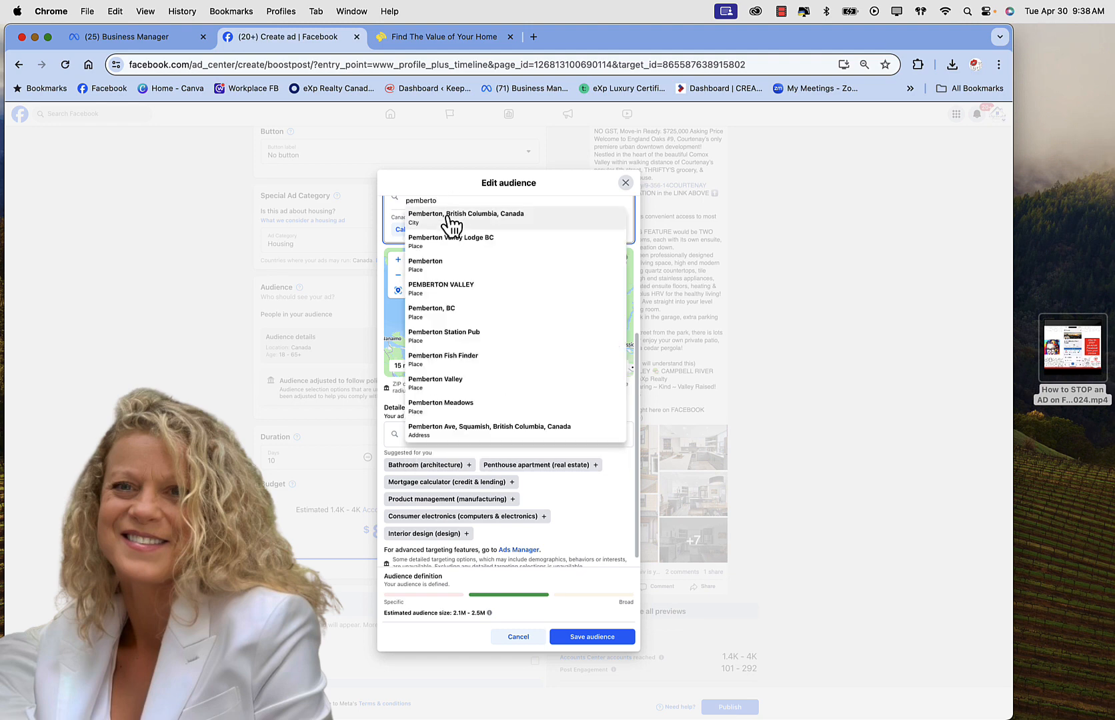
pyautogui.click(448, 219)
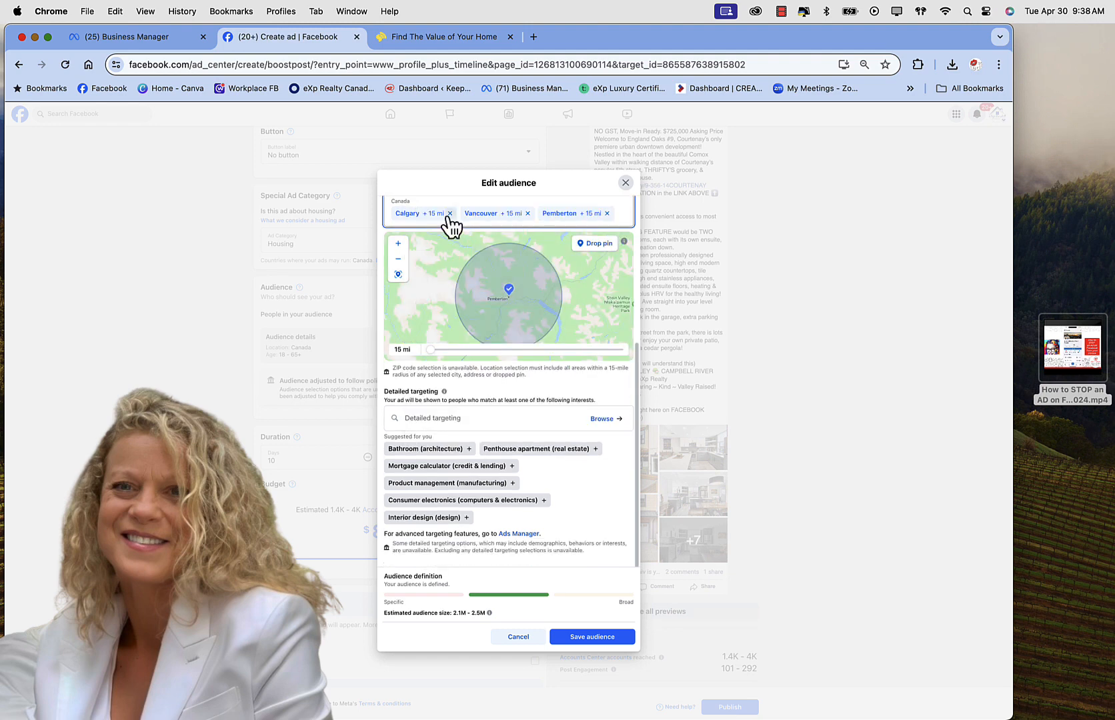
# Step: Add Langley, Nanaimo, Courtenay and Campbell River as further audience locations
pyautogui.scroll(1, 447, 218)
pyautogui.write('langley')
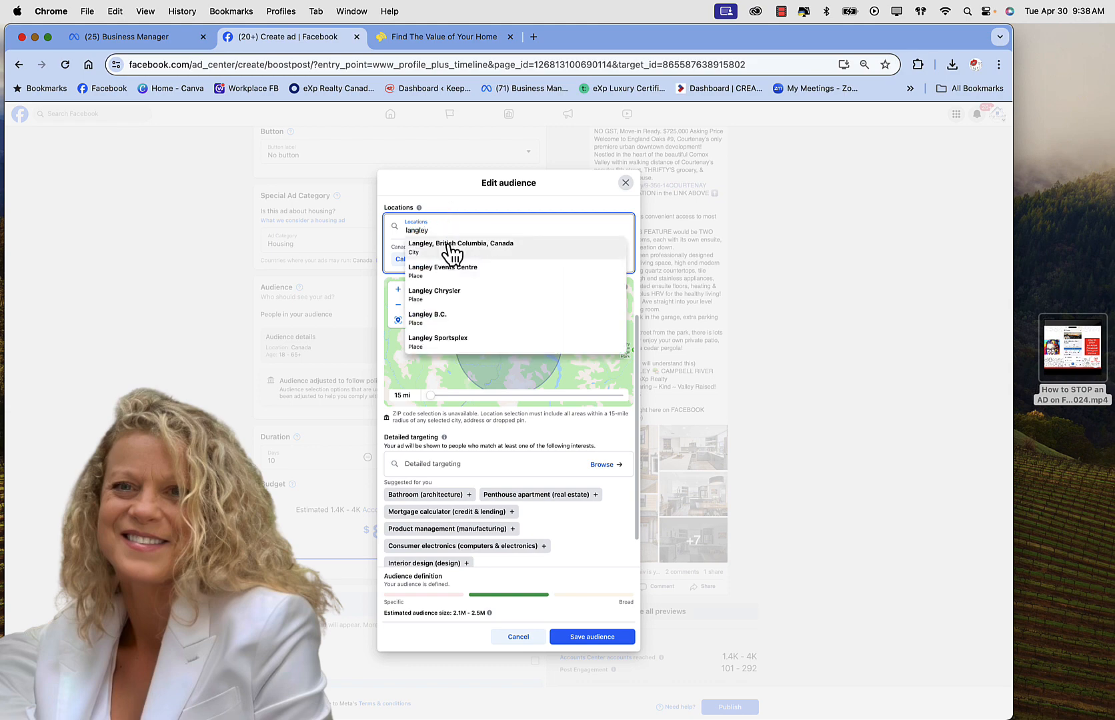
pyautogui.click(450, 251)
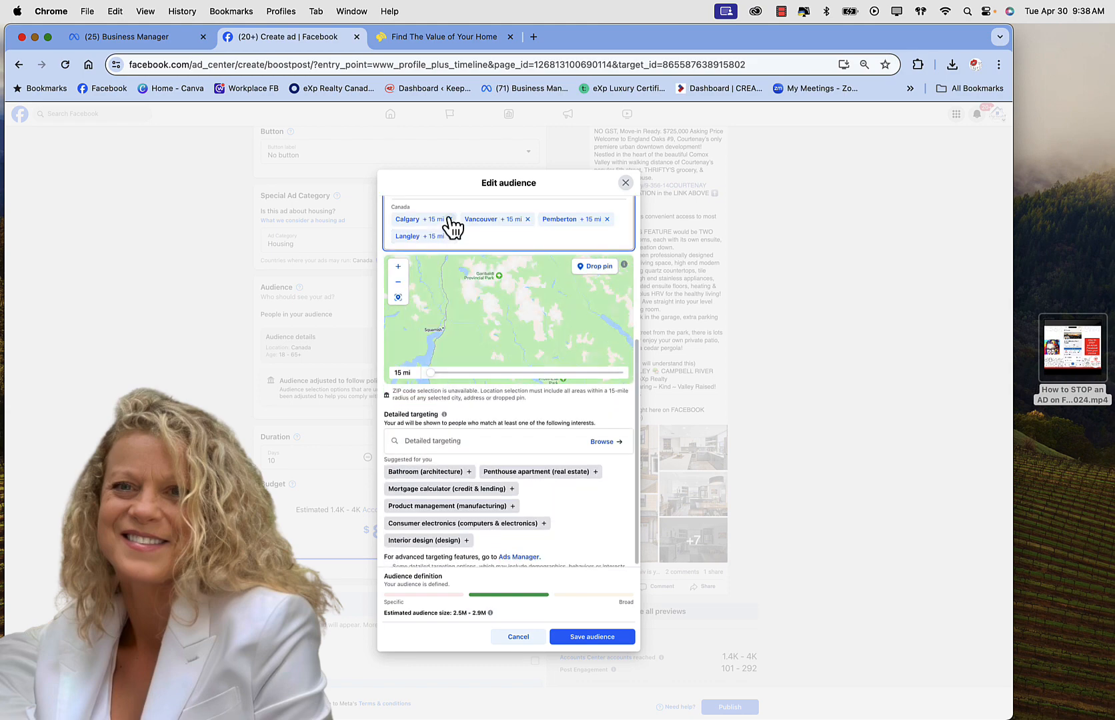
pyautogui.write('nanaimo')
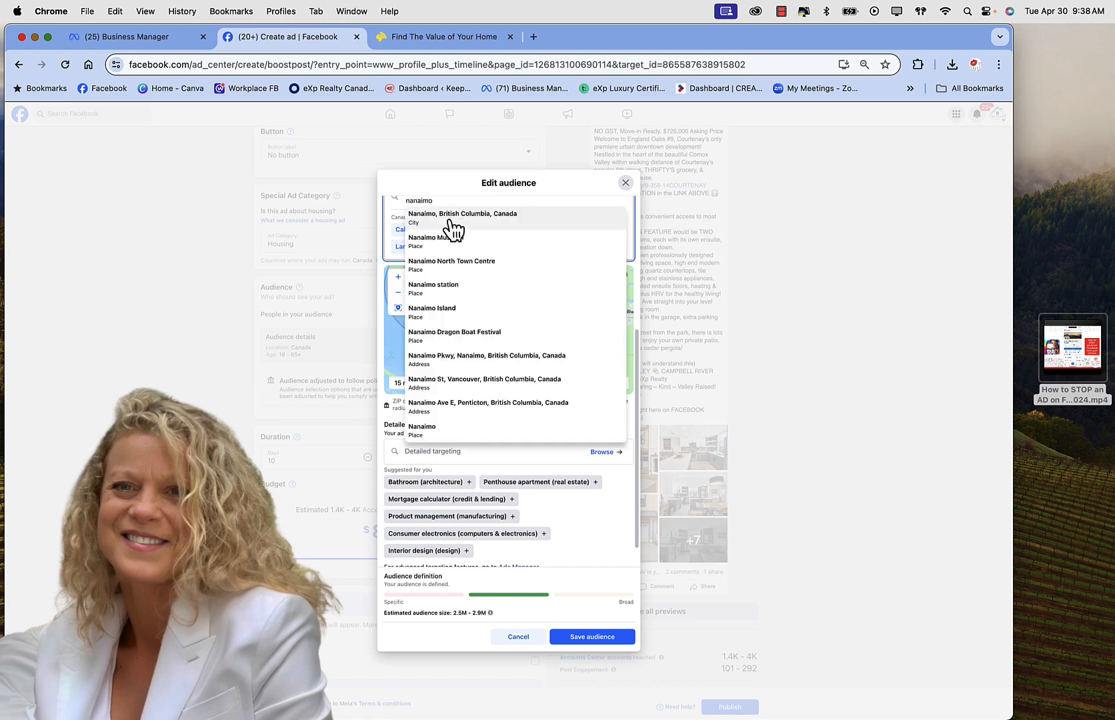
pyautogui.click(448, 220)
pyautogui.write('courtenay')
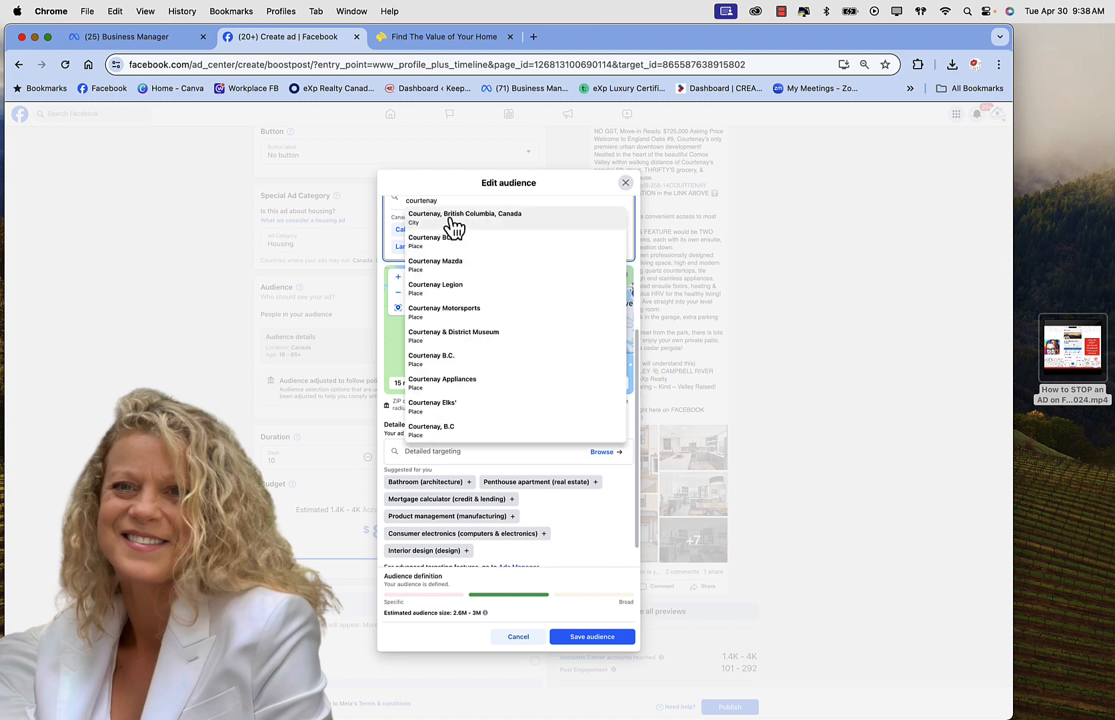
pyautogui.click(451, 220)
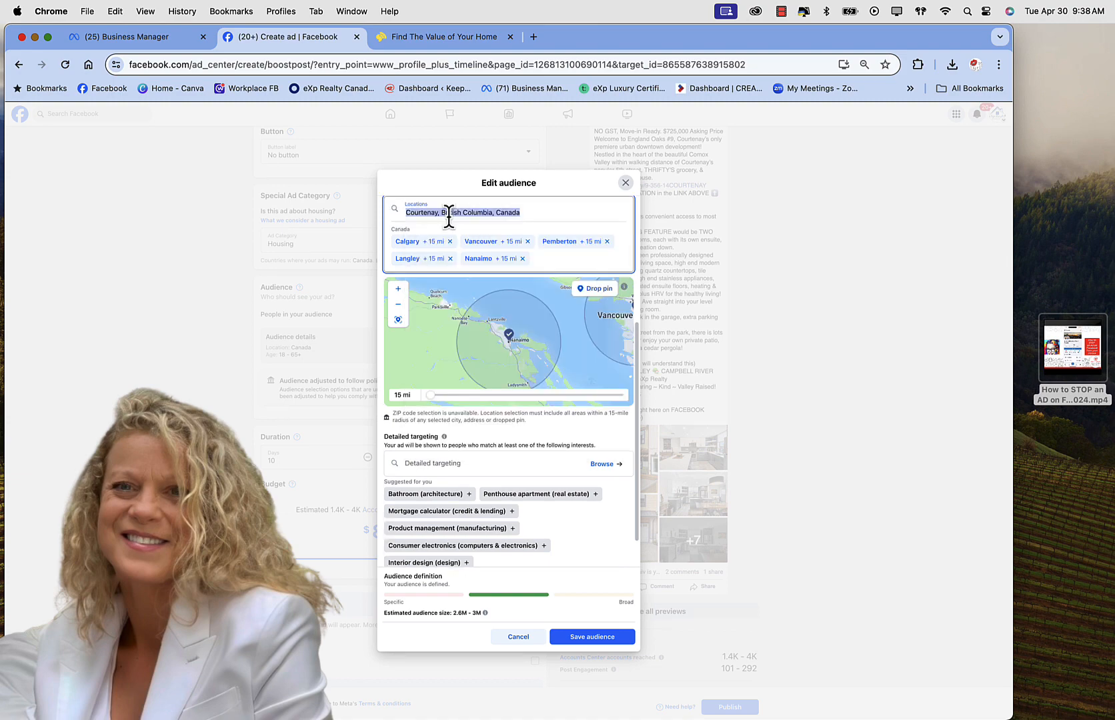
pyautogui.write('campbell river')
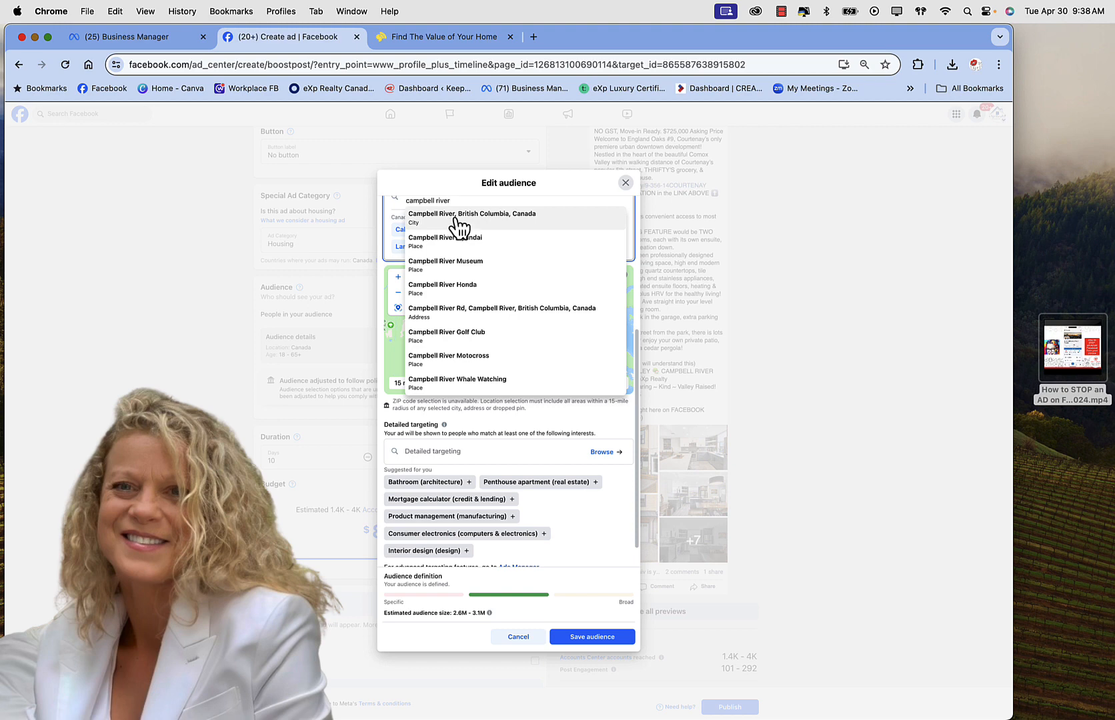
pyautogui.click(455, 219)
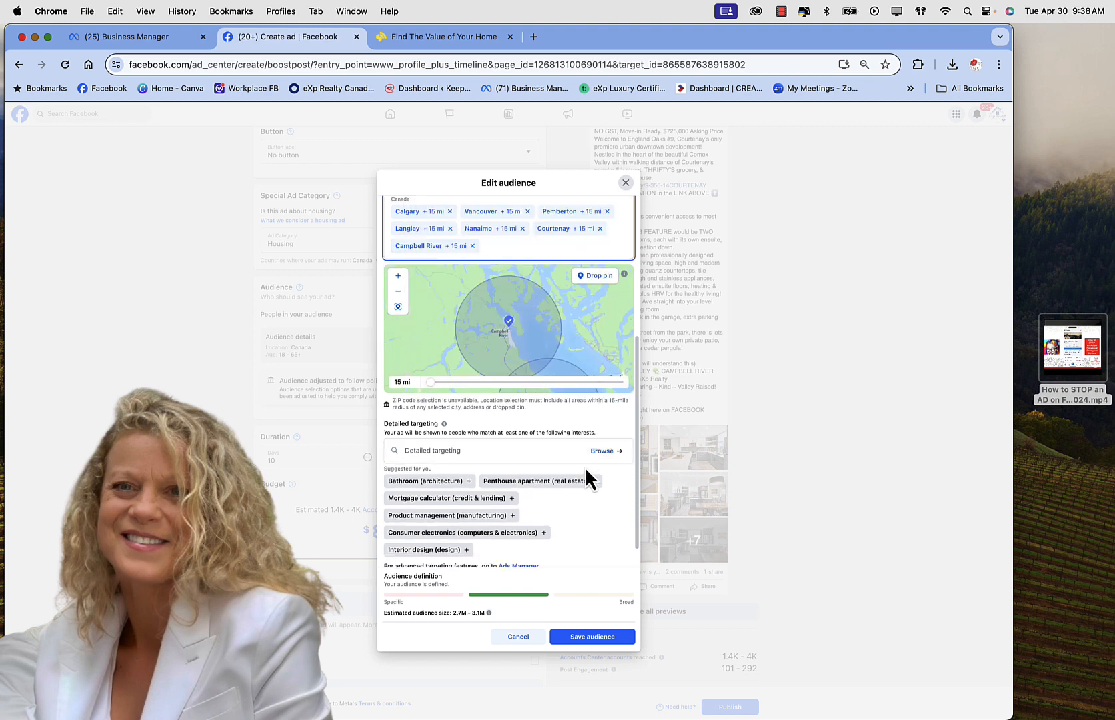
# Step: Widen Campbell River's targeting radius to 18 mi and move into the Detailed targeting search
pyautogui.scroll(-2, 565, 529)
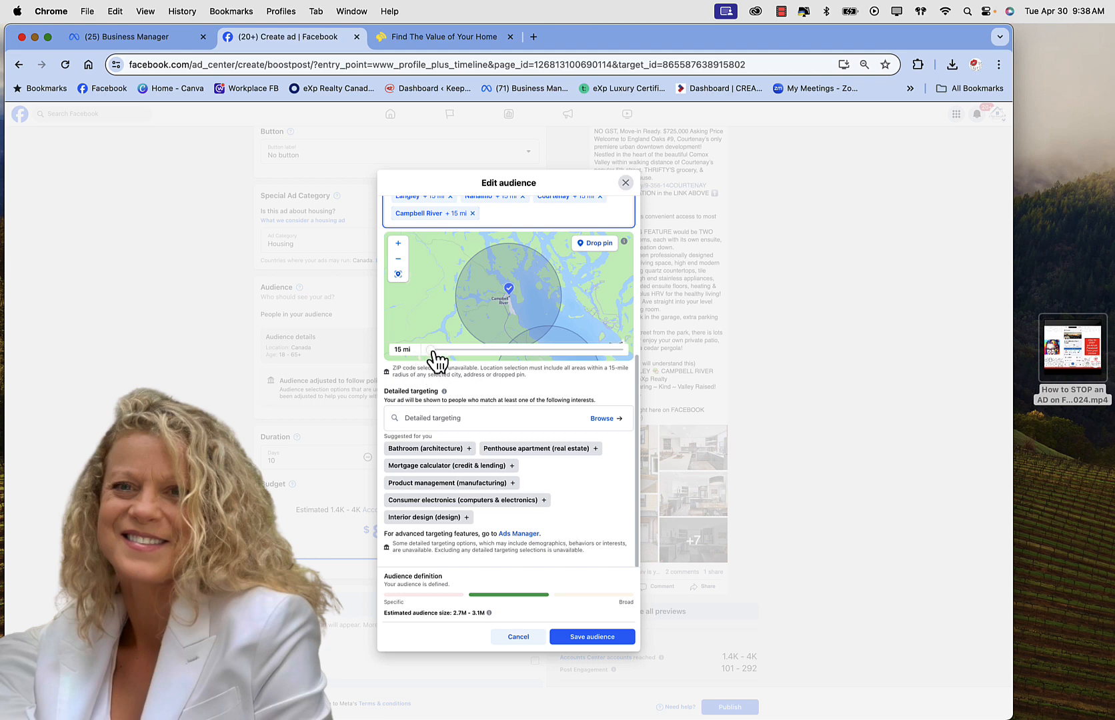
pyautogui.moveTo(437, 360)
pyautogui.mouseDown()
pyautogui.moveTo(500, 364)
pyautogui.moveTo(450, 360)
pyautogui.mouseUp()
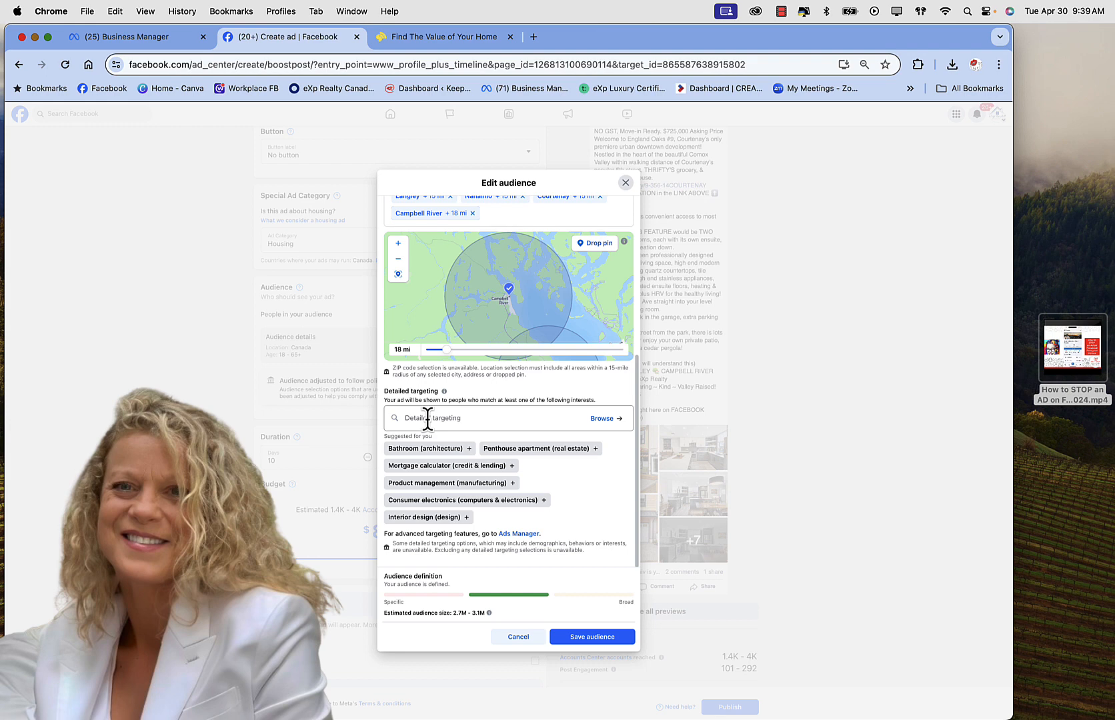
pyautogui.click(428, 418)
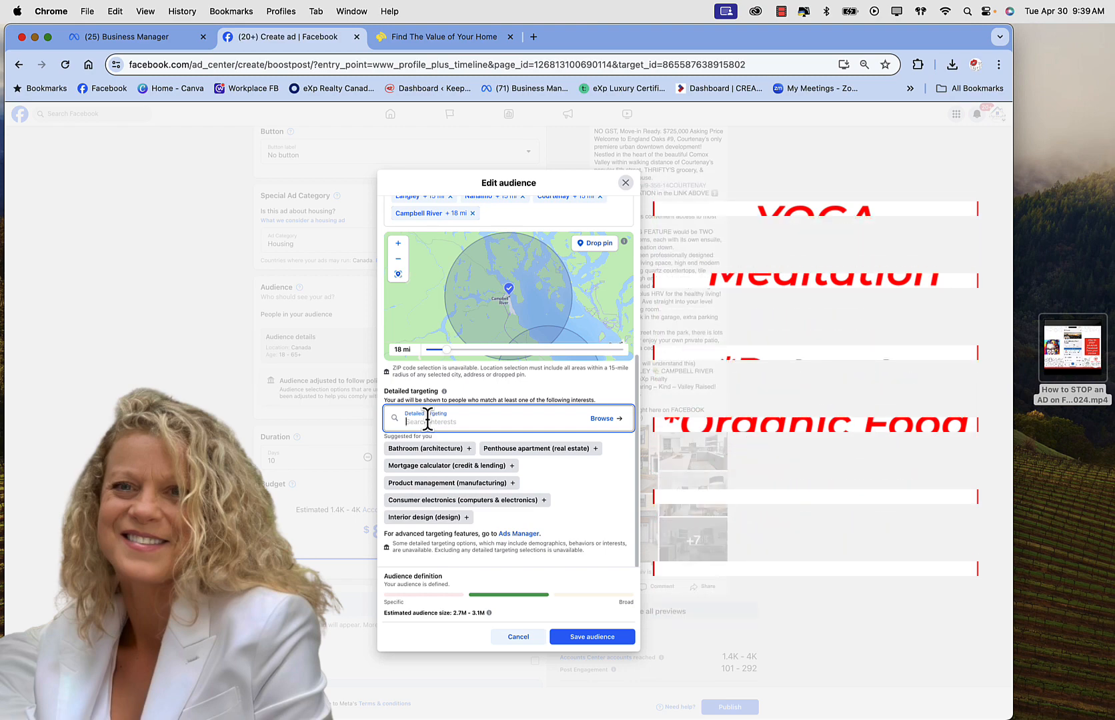
# Step: Search 'yoga' in Detailed targeting, then browse the Interests list past Business travel and Car dealership
pyautogui.write('yoga')
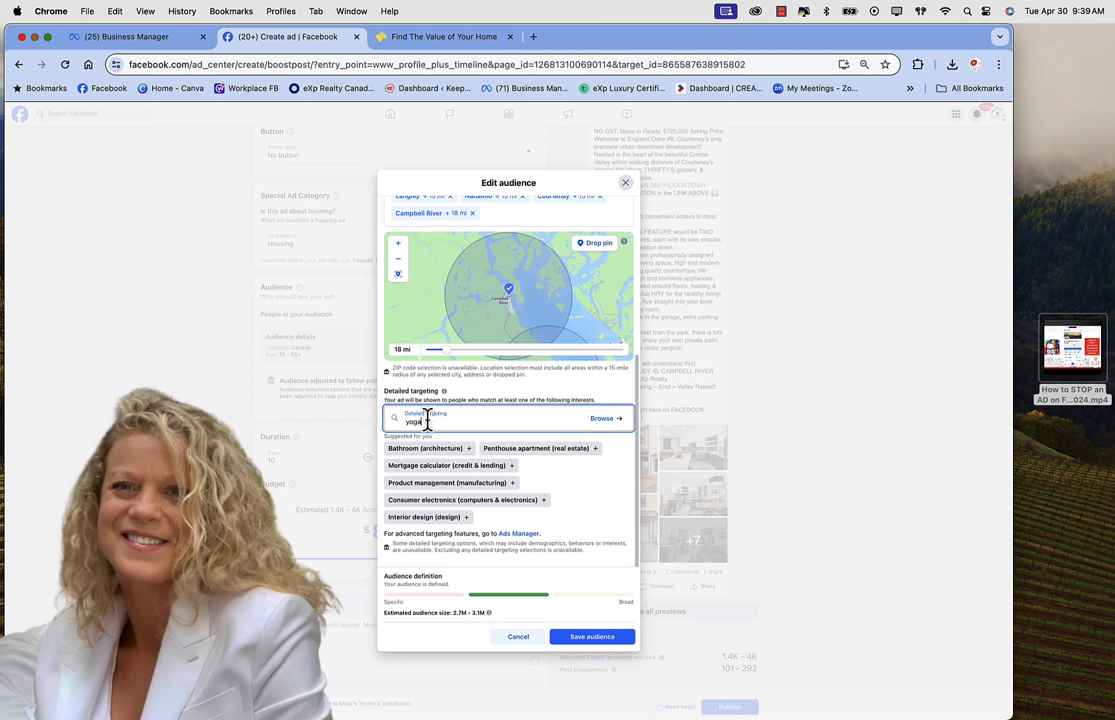
pyautogui.click(601, 420)
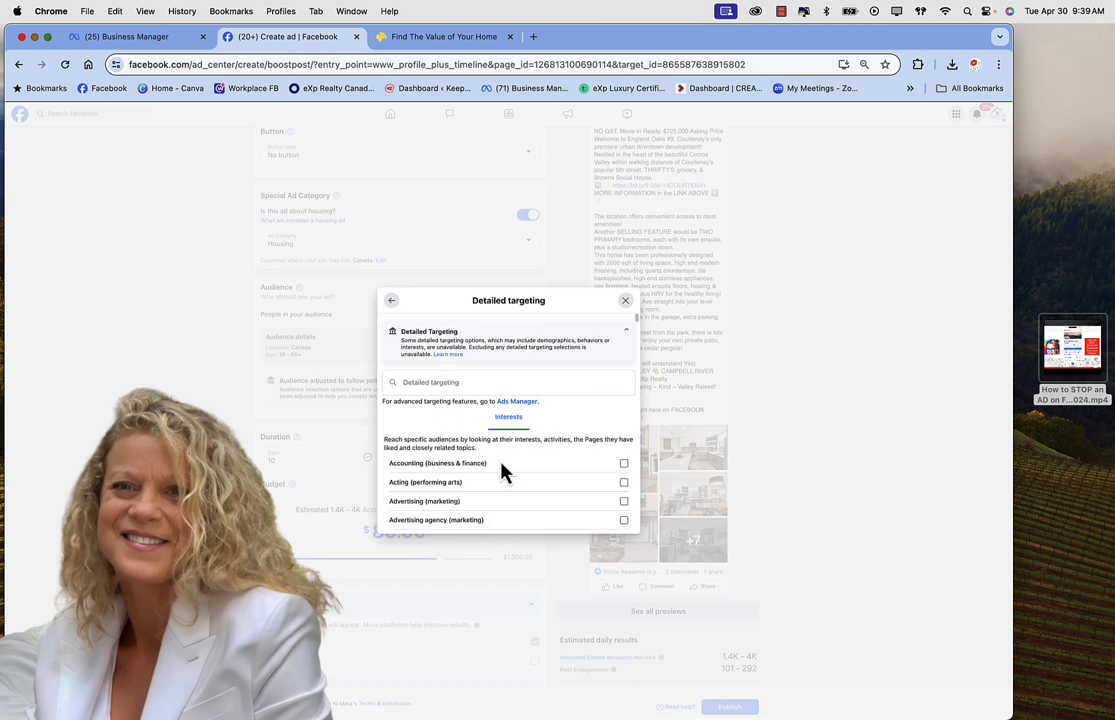
pyautogui.scroll(-5, 502, 465)
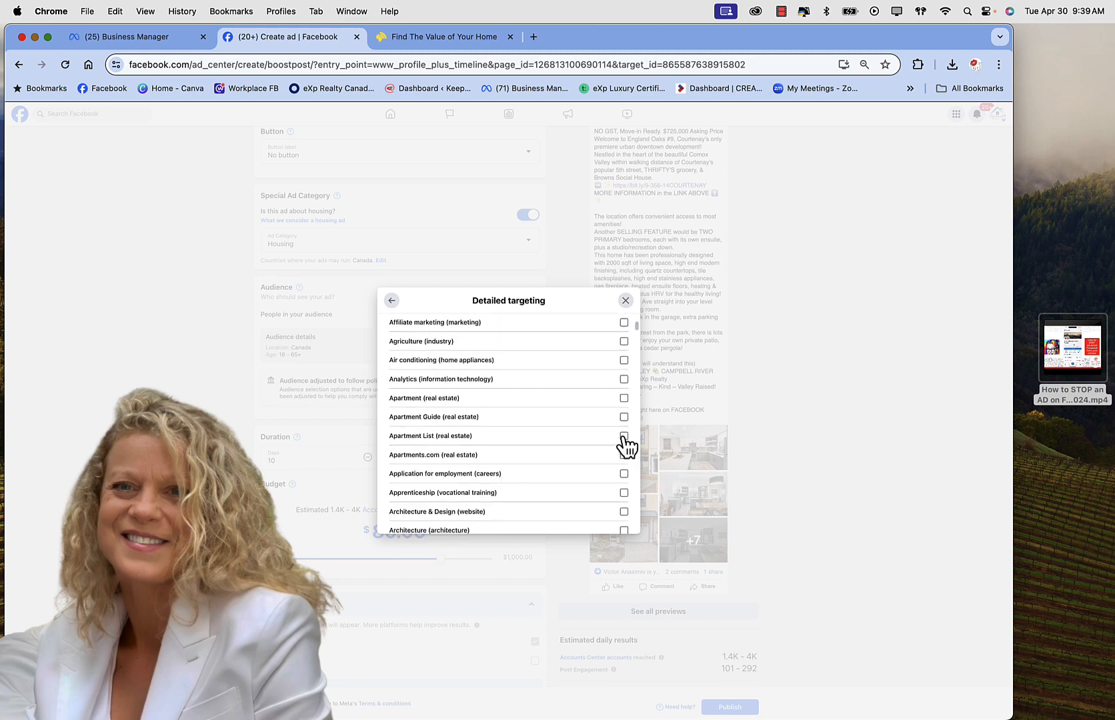
pyautogui.scroll(-5, 625, 440)
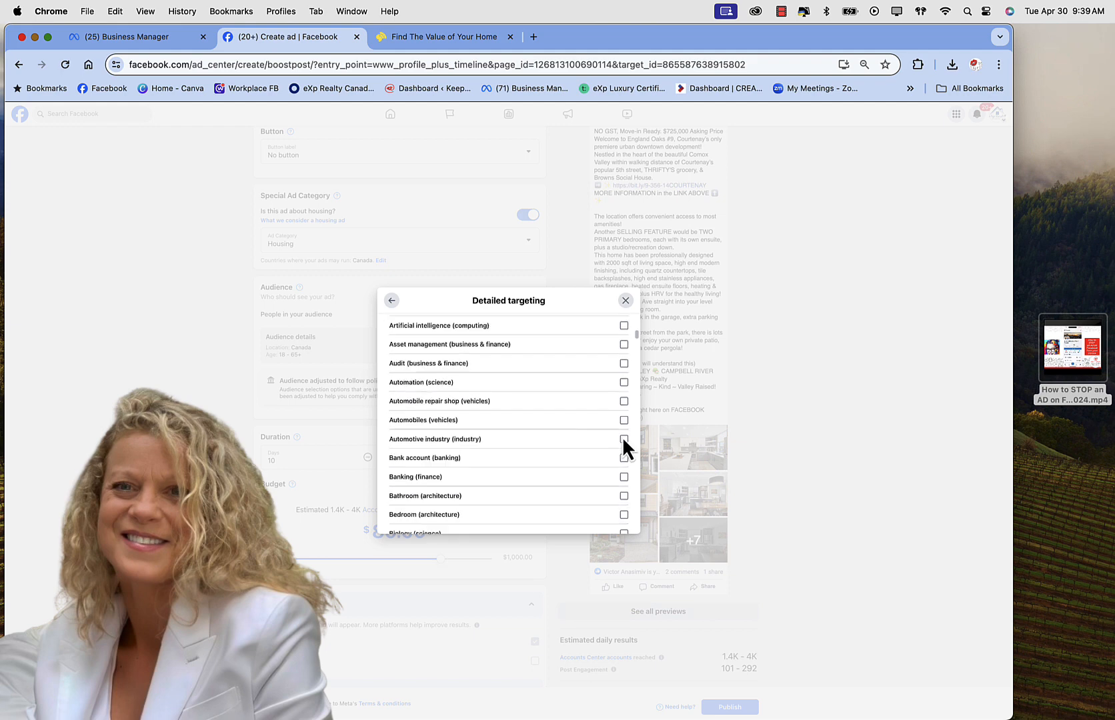
pyautogui.scroll(-6, 624, 445)
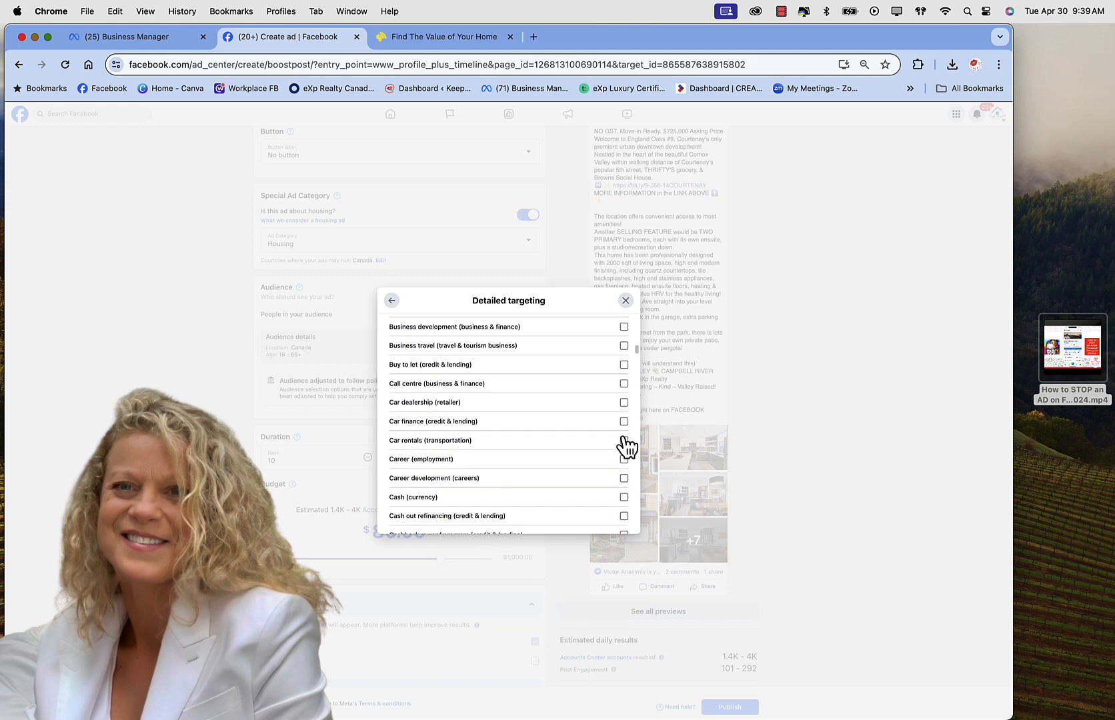
pyautogui.scroll(-6, 625, 445)
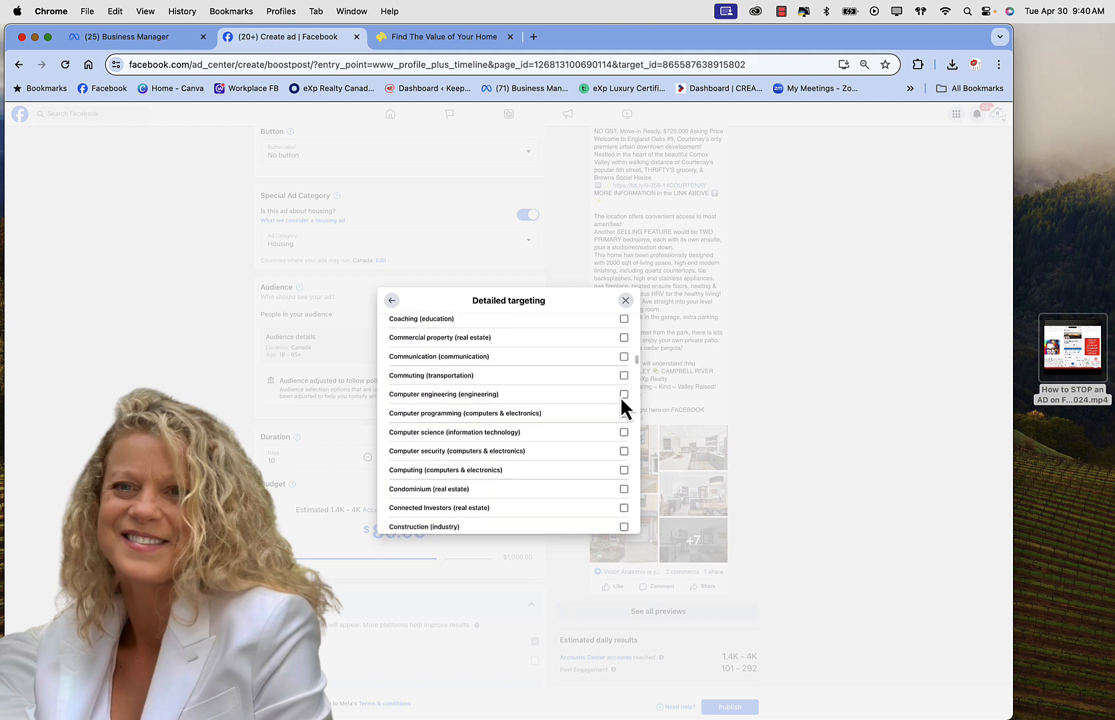
# Step: Discard the detailed targeting changes, keeping the audience as Canada, ages 18–65+
pyautogui.click(625, 300)
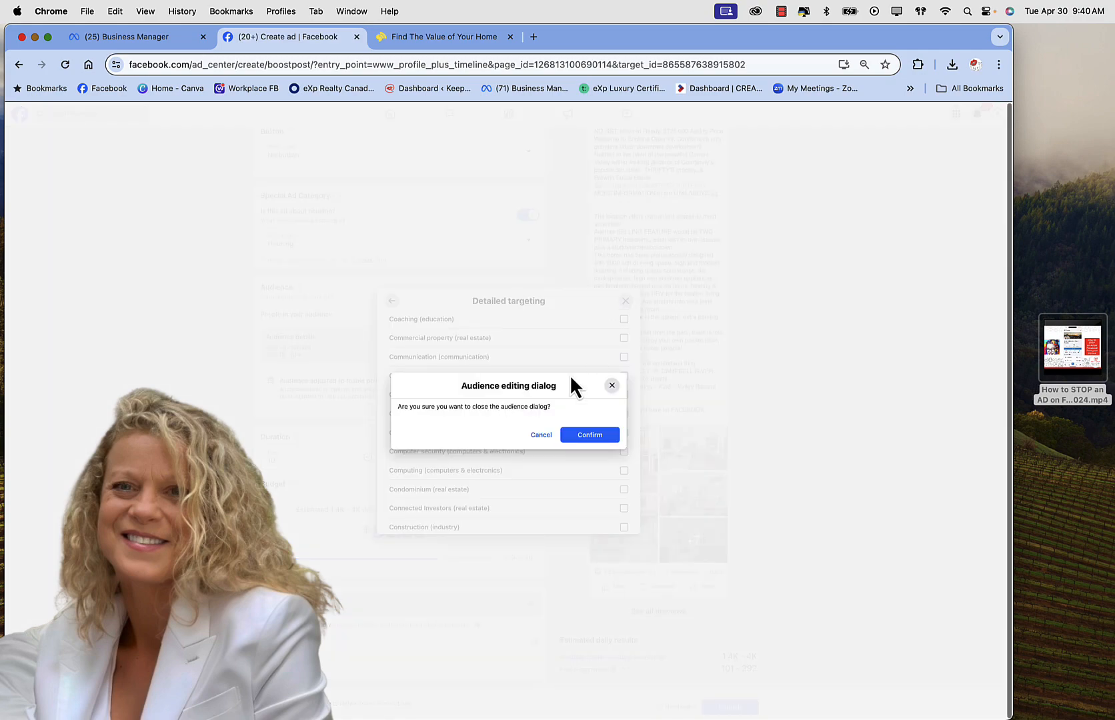
pyautogui.click(587, 437)
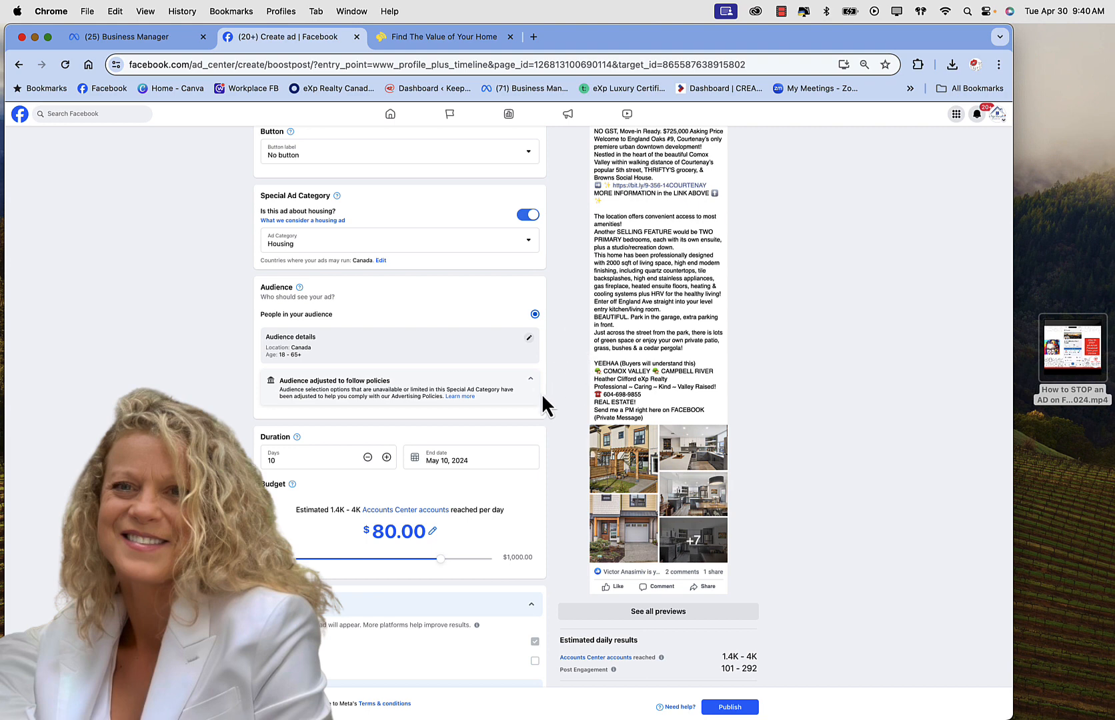
pyautogui.scroll(-3, 543, 397)
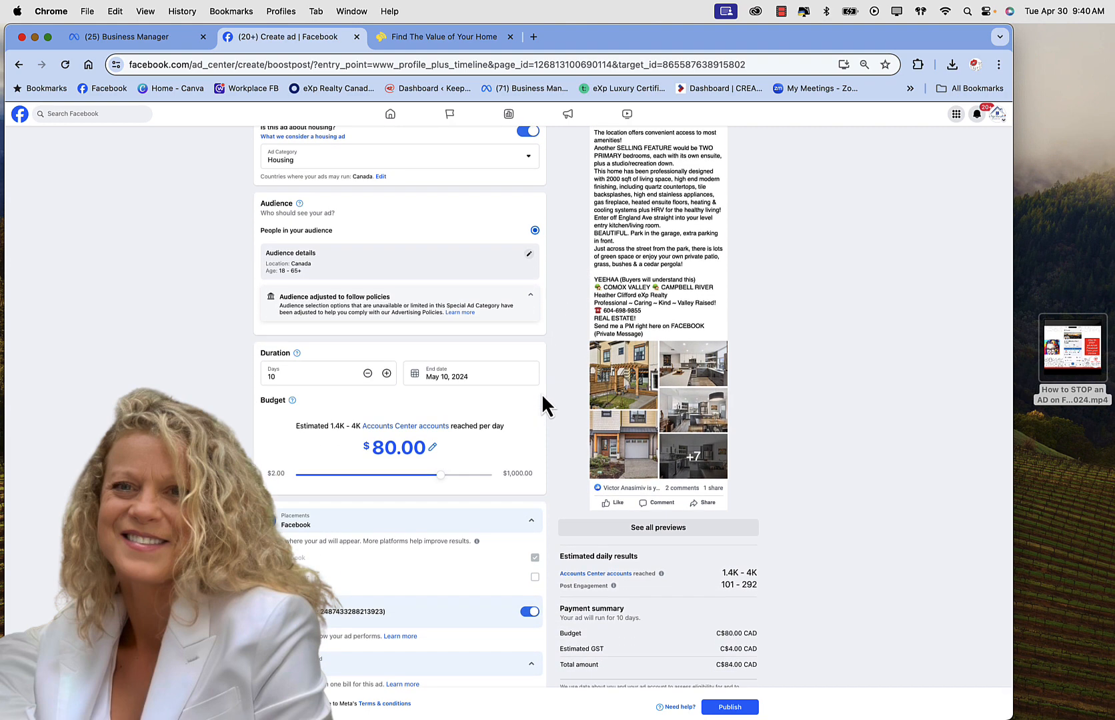
# Step: Set the budget to $35.00 and the end date to May 23, 2024, for 23 days
pyautogui.click(417, 372)
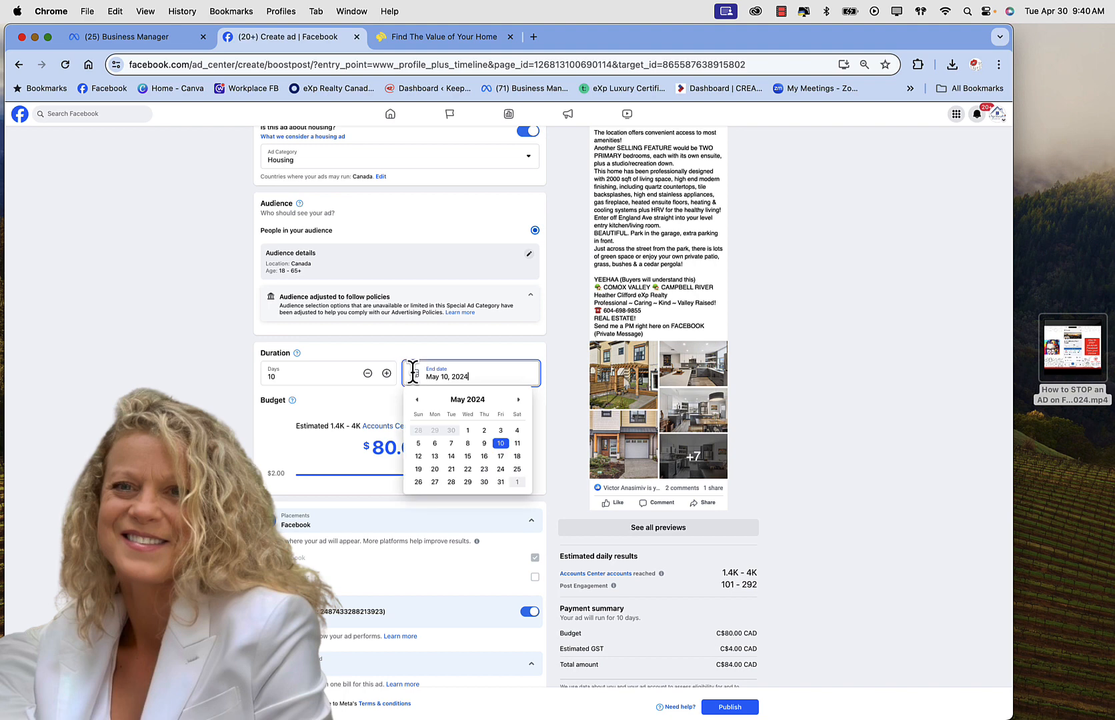
pyautogui.click(484, 483)
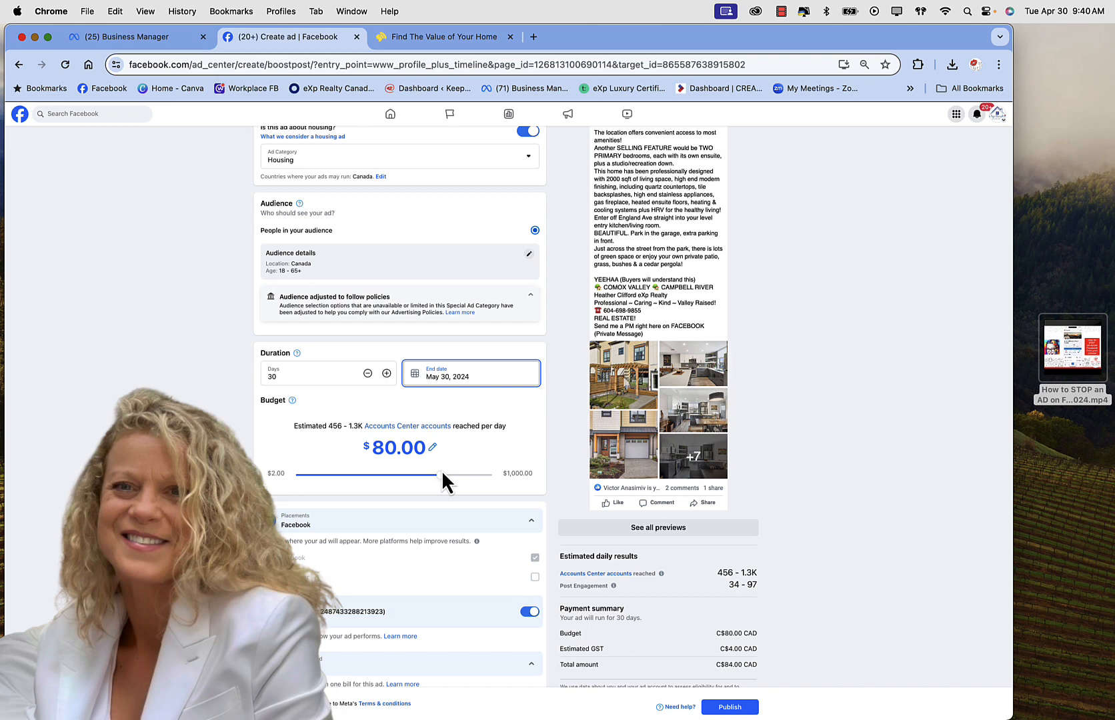
pyautogui.moveTo(440, 474); pyautogui.dragTo(346, 472)
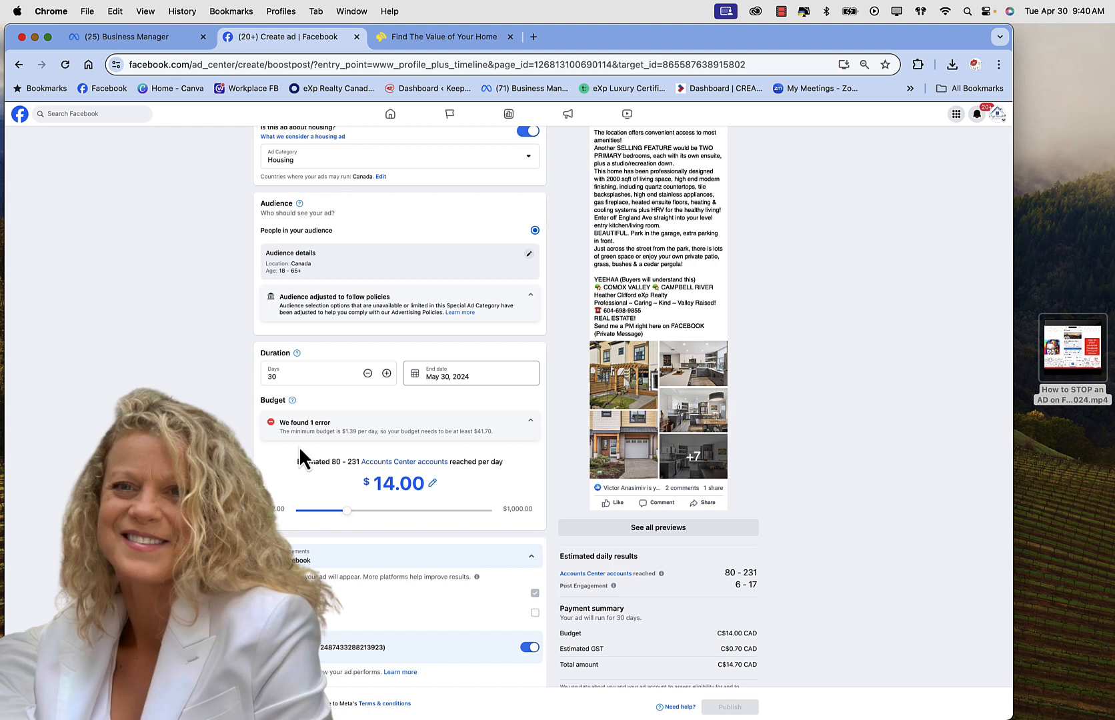
pyautogui.moveTo(347, 514); pyautogui.dragTo(395, 514)
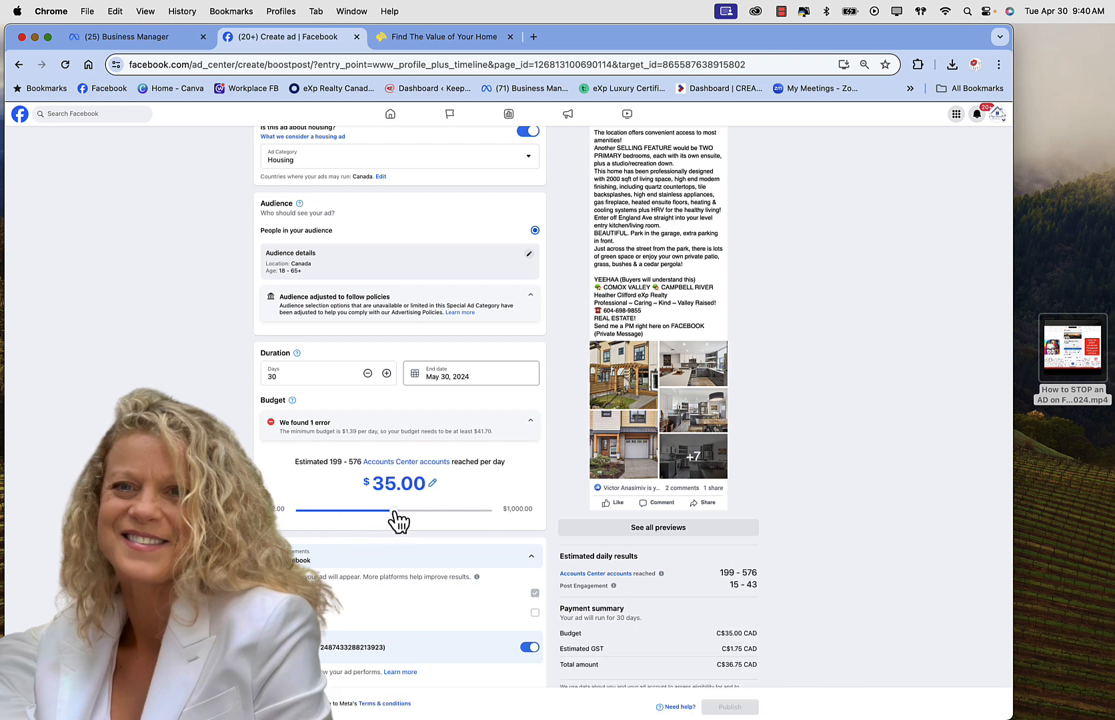
pyautogui.click(459, 378)
pyautogui.click(484, 469)
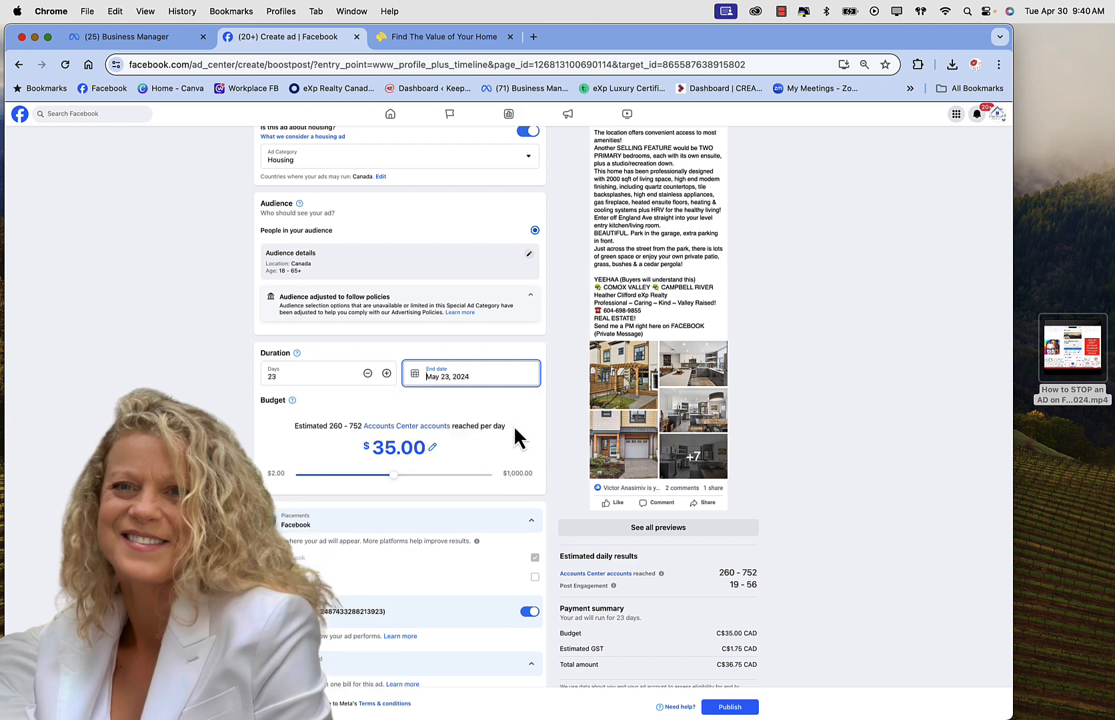
pyautogui.scroll(-1, 515, 428)
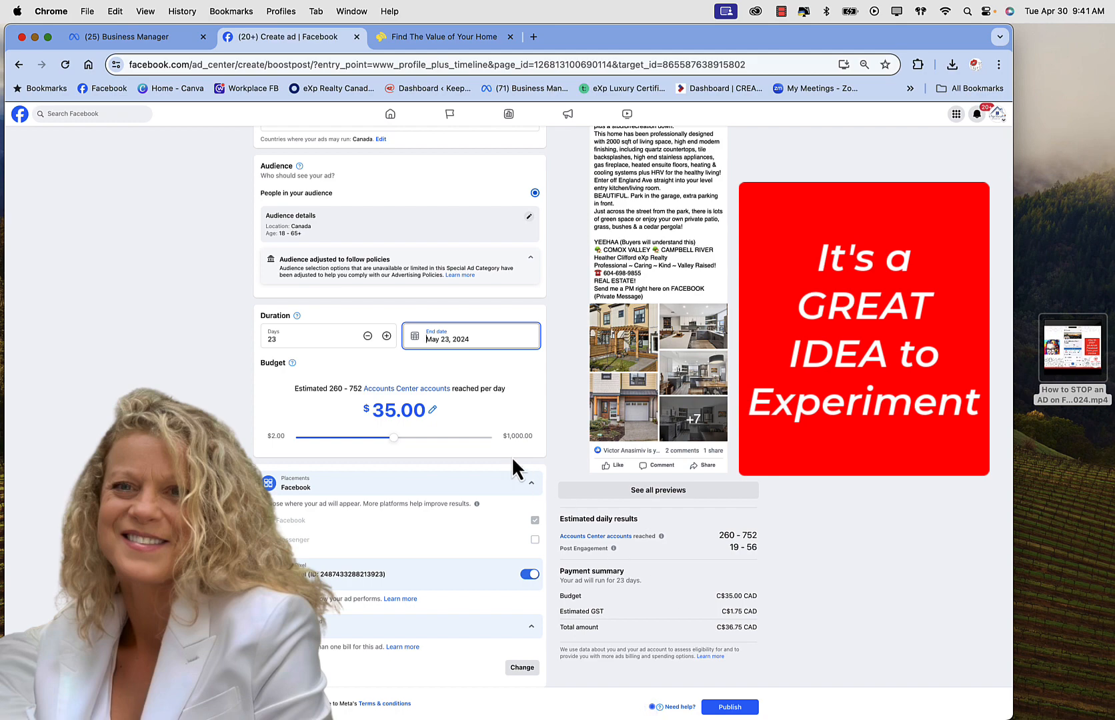
pyautogui.scroll(7, 494, 454)
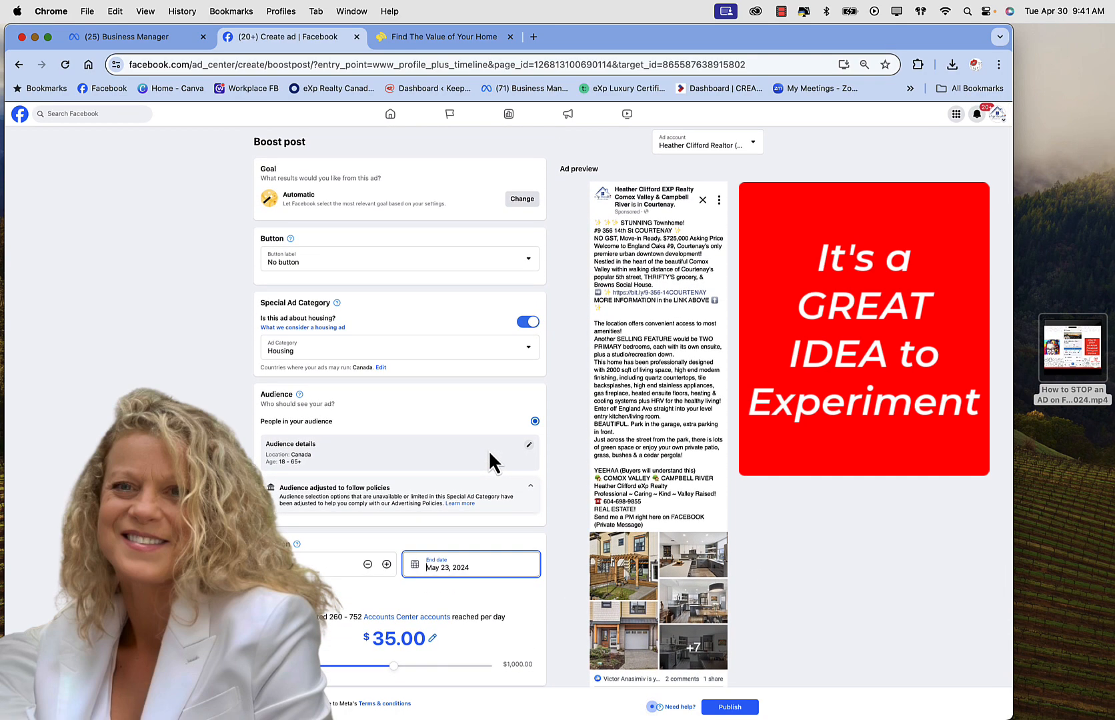
pyautogui.scroll(-7, 490, 460)
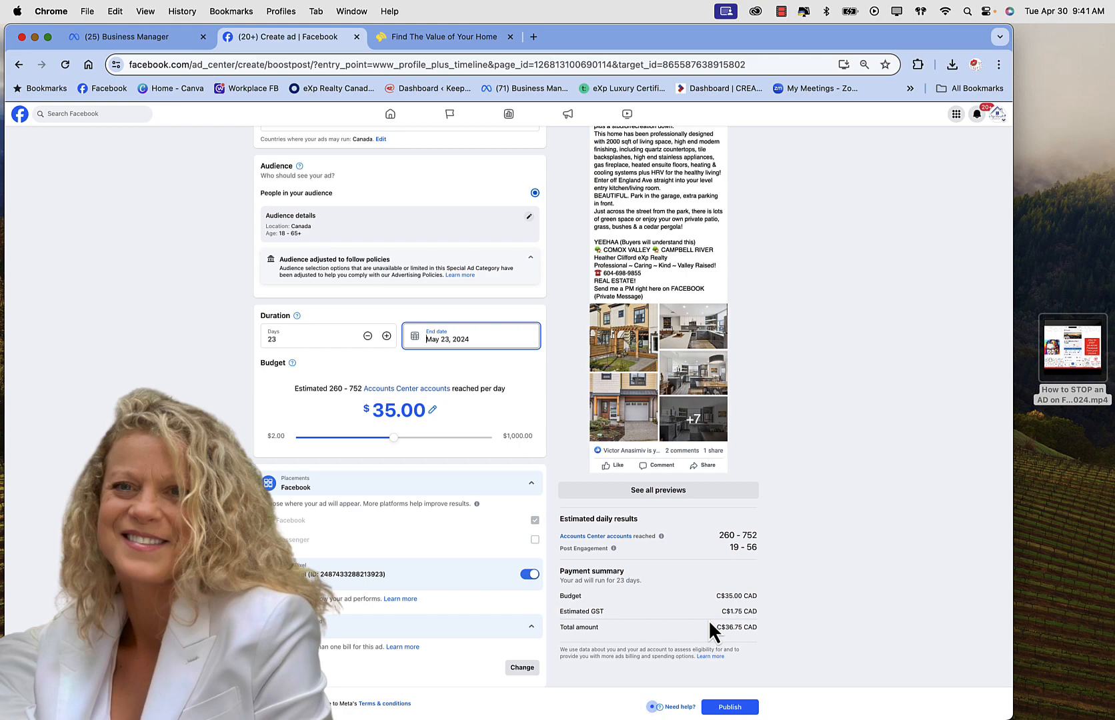
pyautogui.scroll(5, 517, 367)
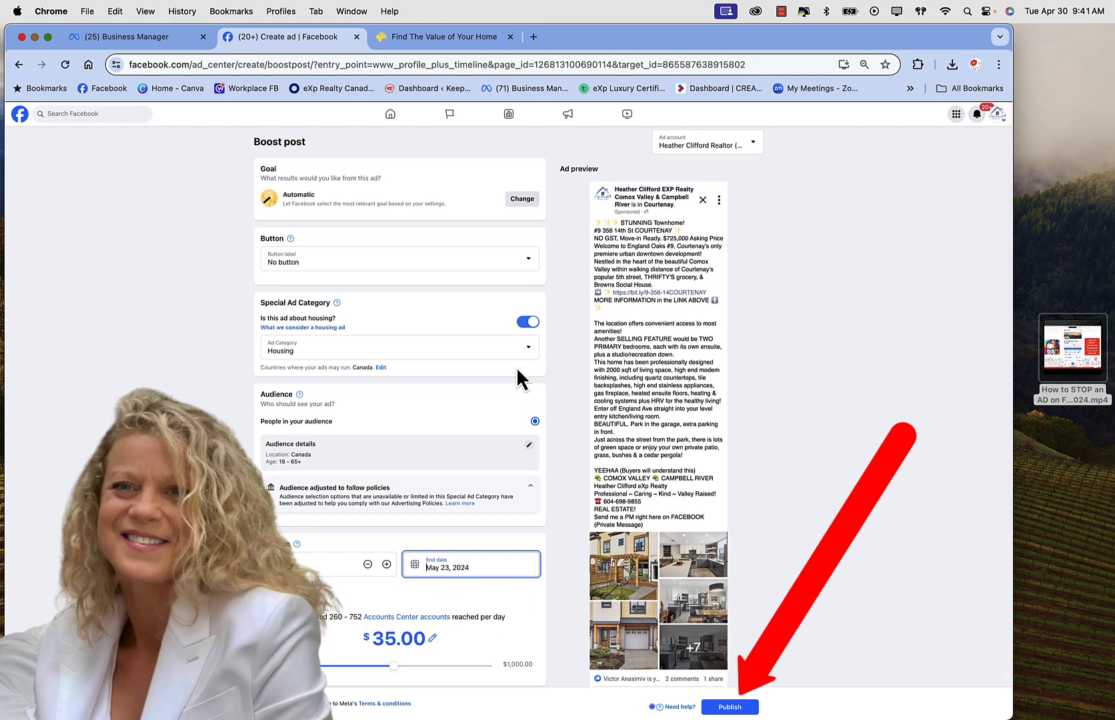
pyautogui.scroll(-5, 516, 367)
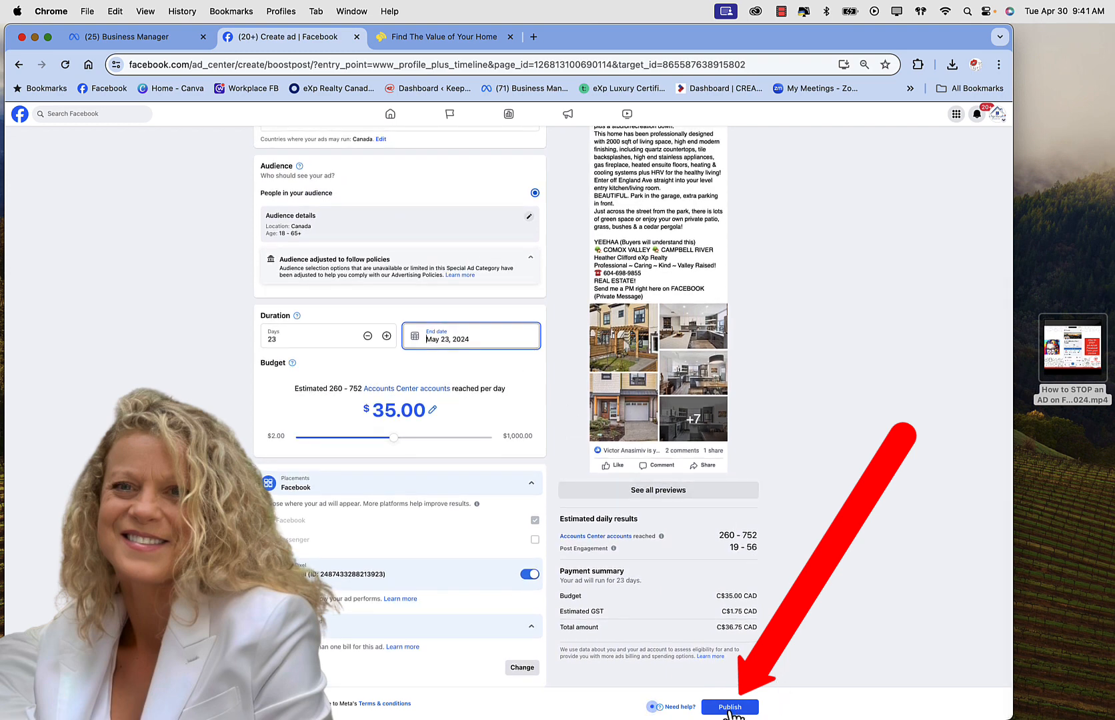
# Step: Publish the townhome boost and view it in Ad Center as In review
pyautogui.click(729, 708)
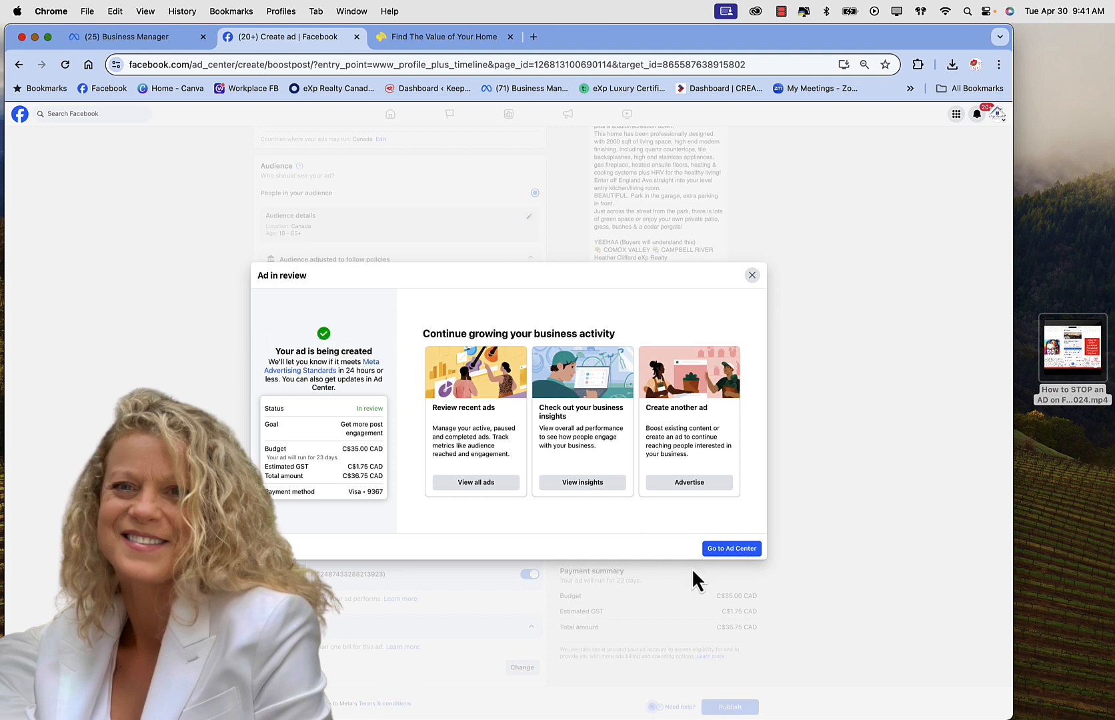
pyautogui.click(742, 549)
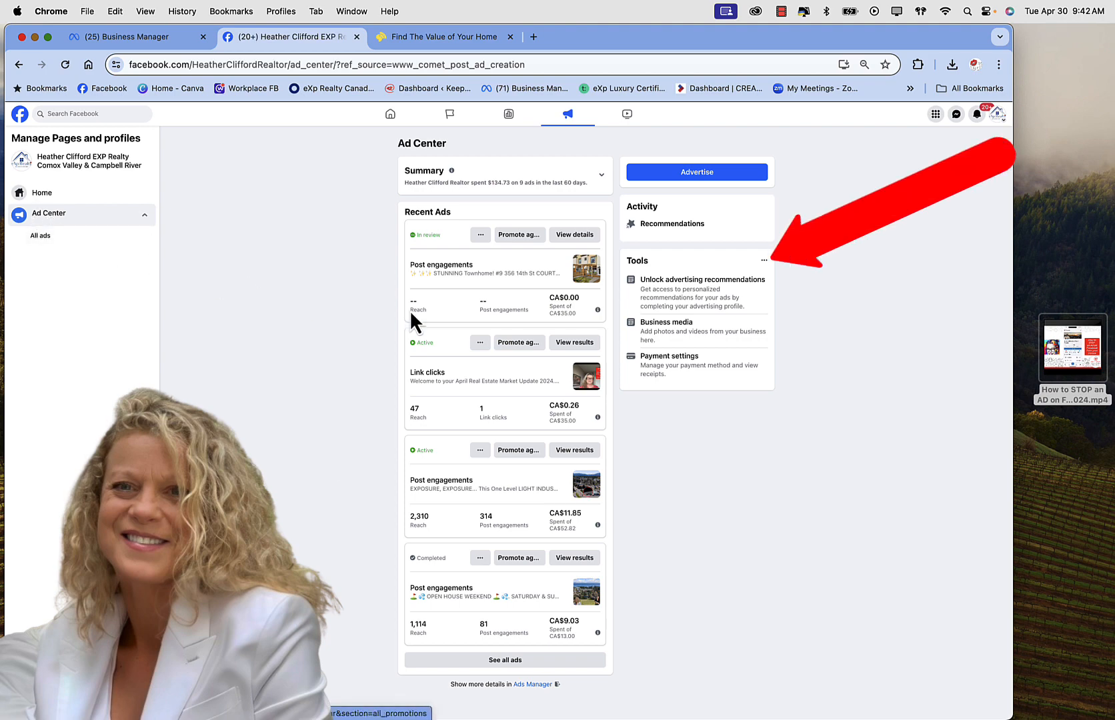
# Step: Show the Visit Ads Manager option from the Tools card's menu
pyautogui.click(764, 261)
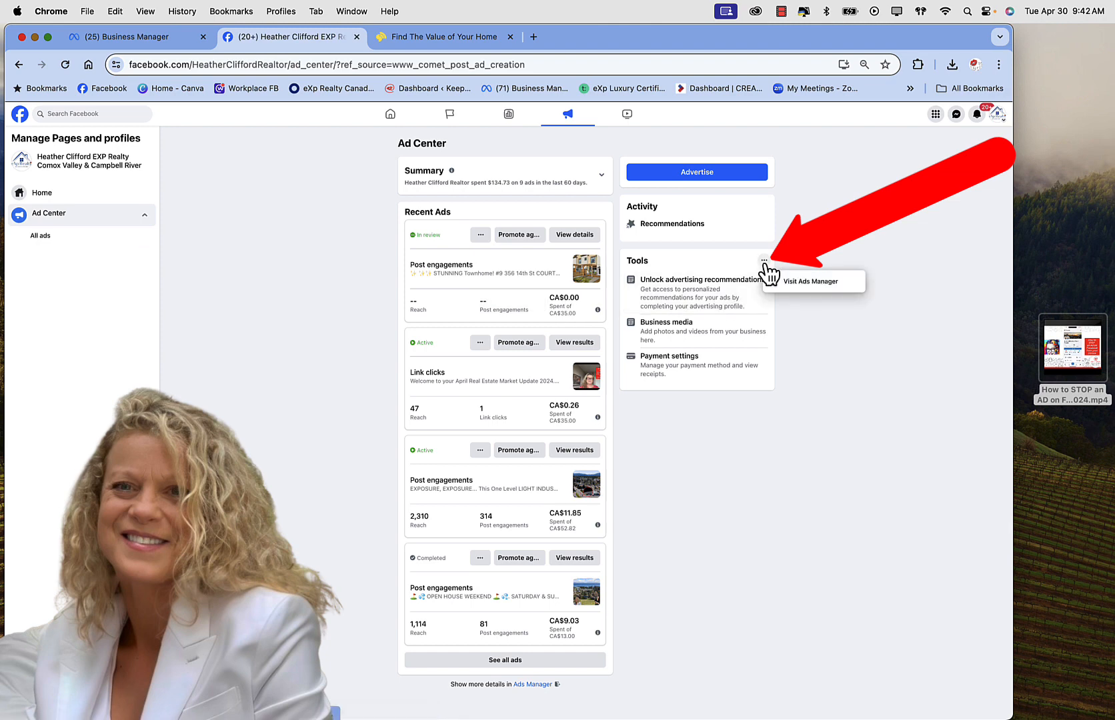